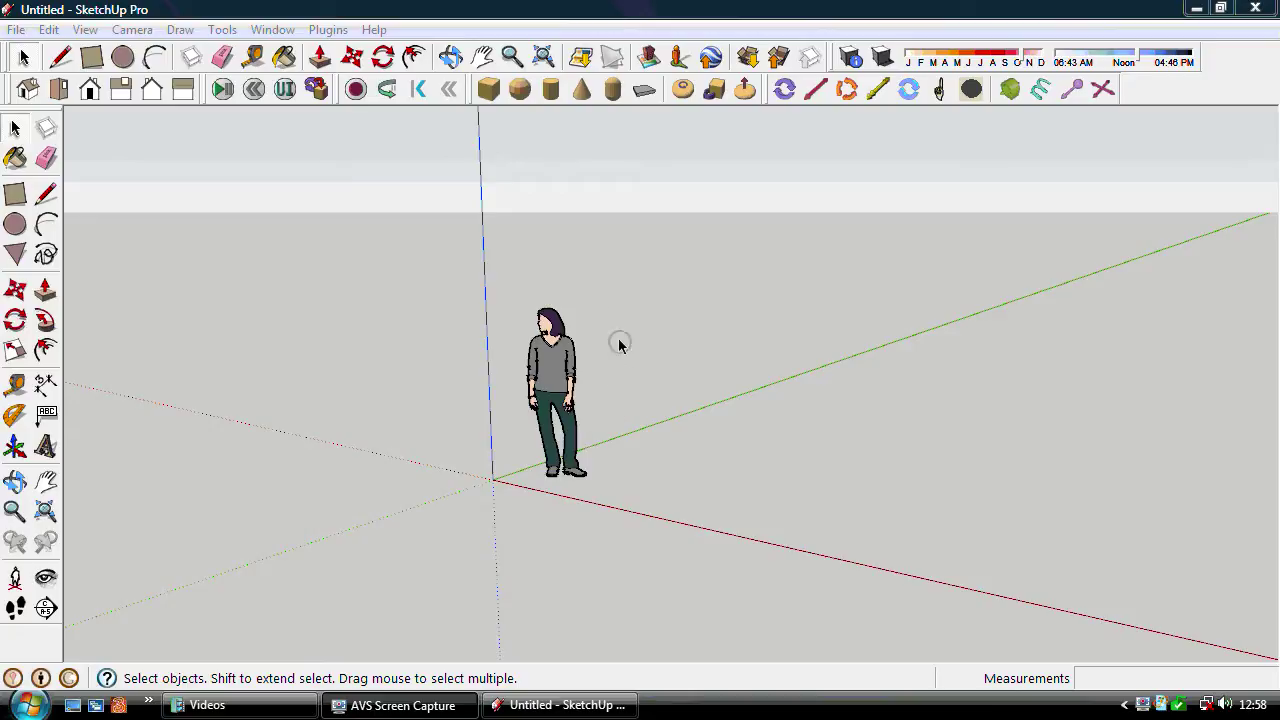
Add the solid floor with walls, then zoom out and back in to inspect the thick slab
{"action": "left_click", "coordinate": [645, 91]}
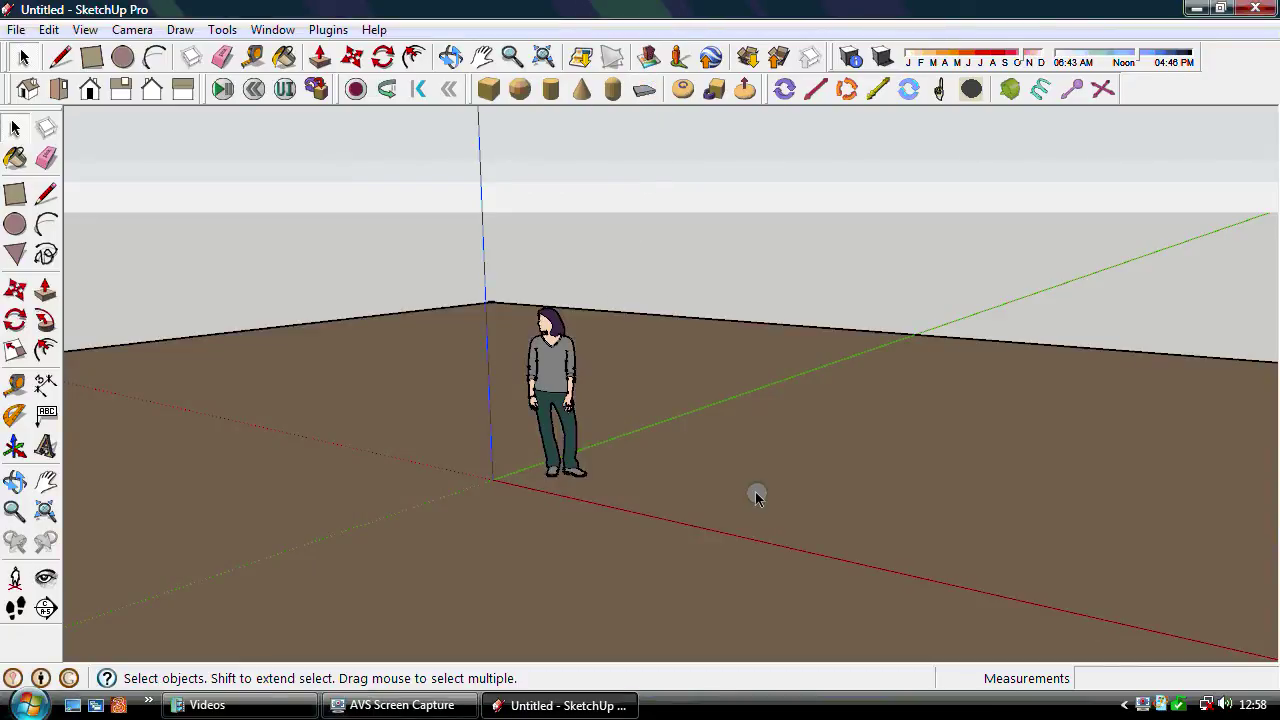
{"action": "scroll", "coordinate": [686, 400], "scroll_direction": "down", "scroll_amount": 1}
{"action": "scroll", "coordinate": [677, 386], "scroll_direction": "down", "scroll_amount": 2}
{"action": "scroll", "coordinate": [677, 386], "scroll_direction": "down", "scroll_amount": 2}
{"action": "scroll", "coordinate": [678, 388], "scroll_direction": "down", "scroll_amount": 2}
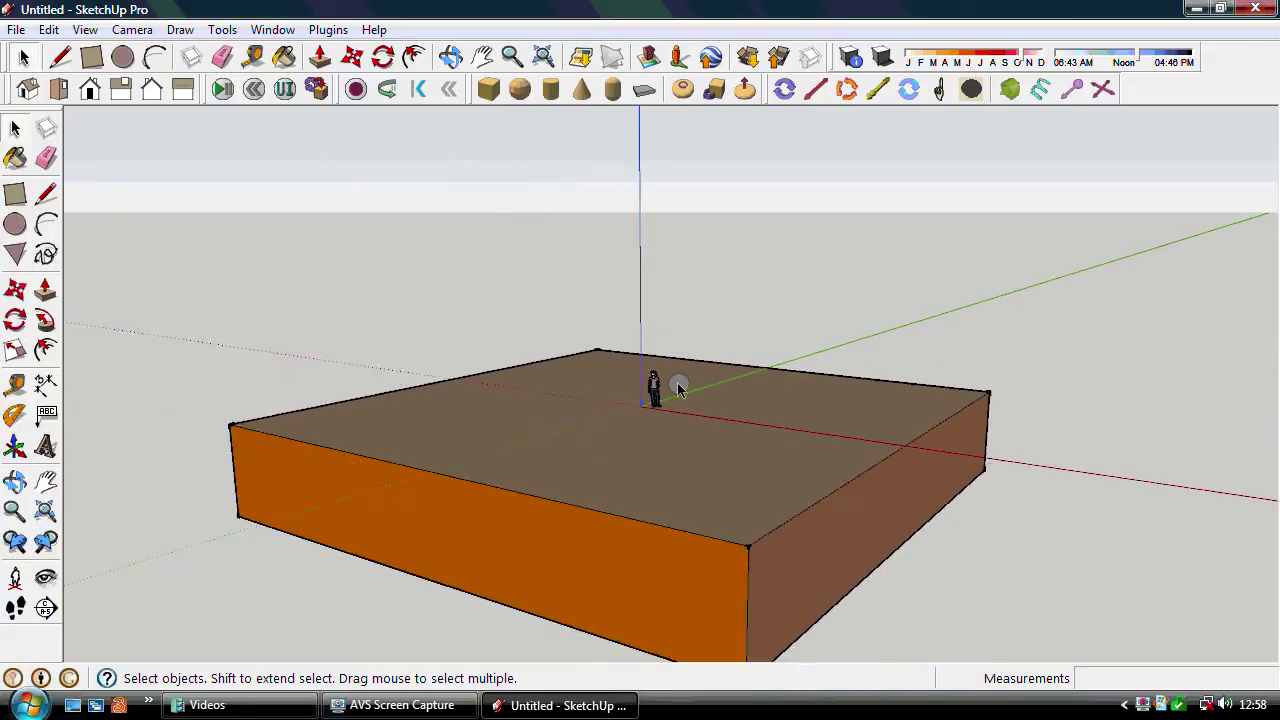
{"action": "scroll", "coordinate": [679, 398], "scroll_direction": "up", "scroll_amount": 2}
{"action": "scroll", "coordinate": [675, 402], "scroll_direction": "up", "scroll_amount": 2}
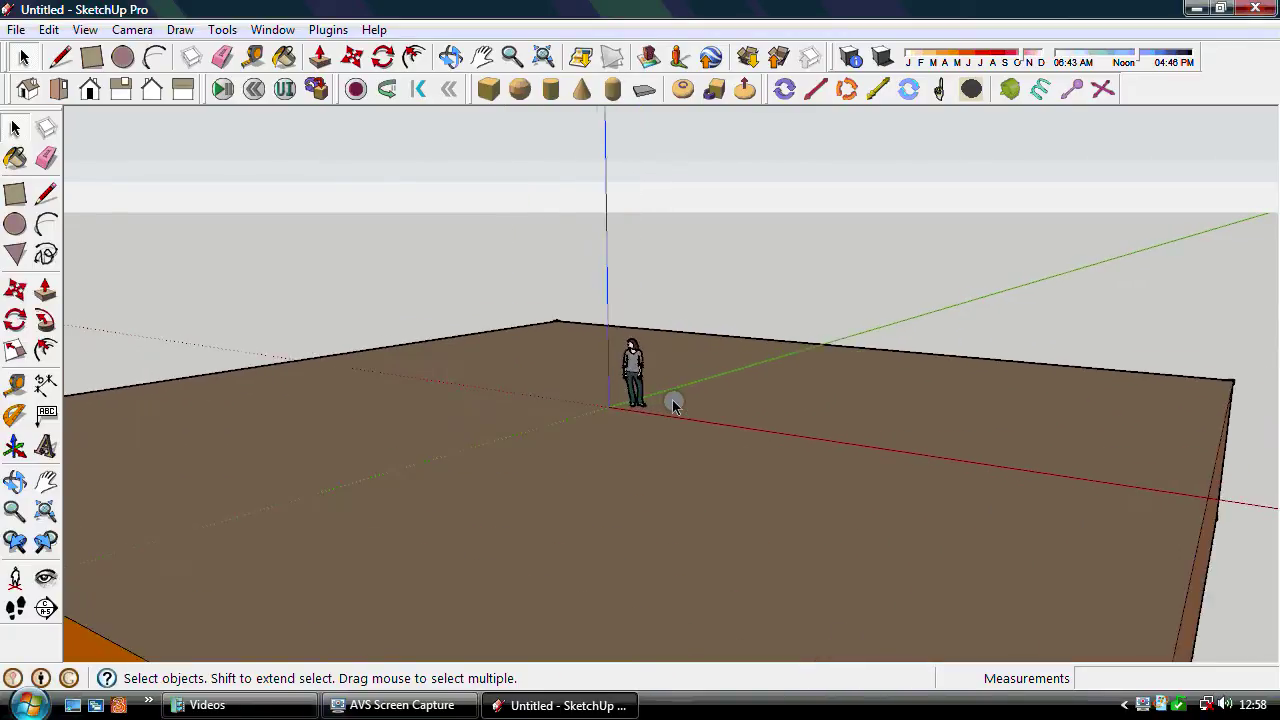
{"action": "scroll", "coordinate": [675, 403], "scroll_direction": "up", "scroll_amount": 2}
{"action": "scroll", "coordinate": [673, 401], "scroll_direction": "up", "scroll_amount": 2}
{"action": "scroll", "coordinate": [673, 401], "scroll_direction": "up", "scroll_amount": 1}
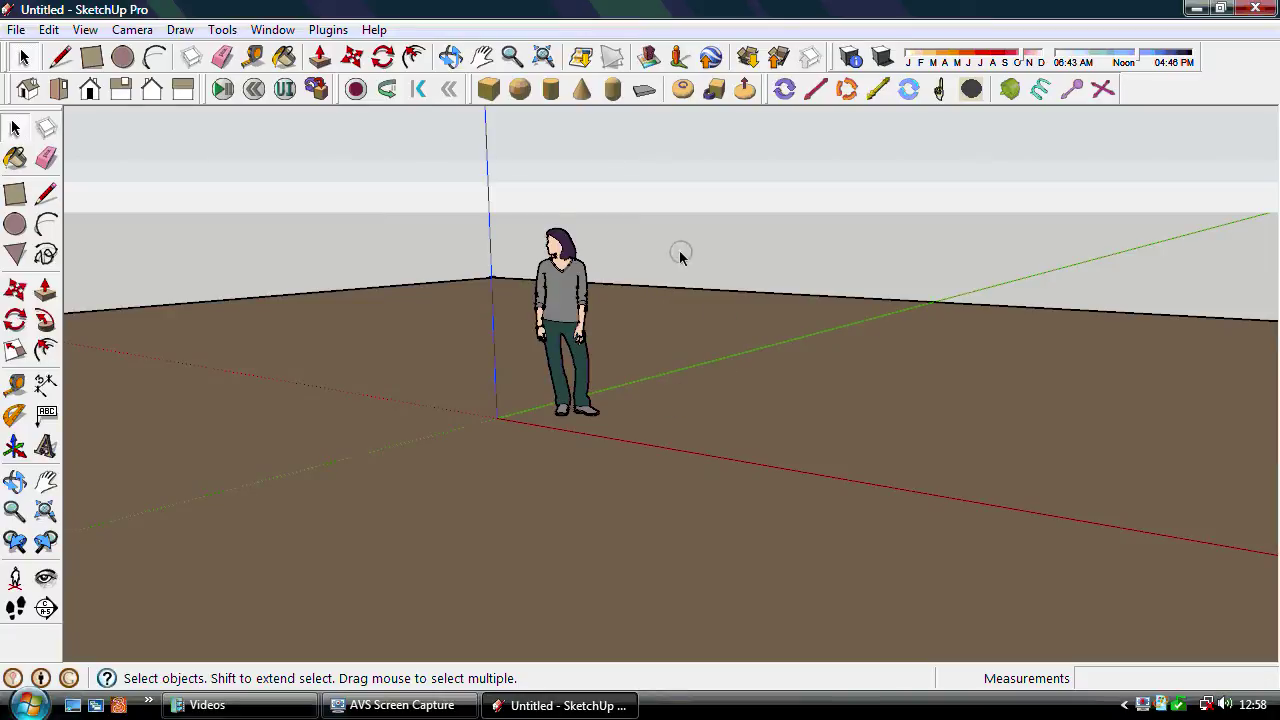
Create a sphere on the floor to the right of the figure
{"action": "left_click", "coordinate": [521, 89]}
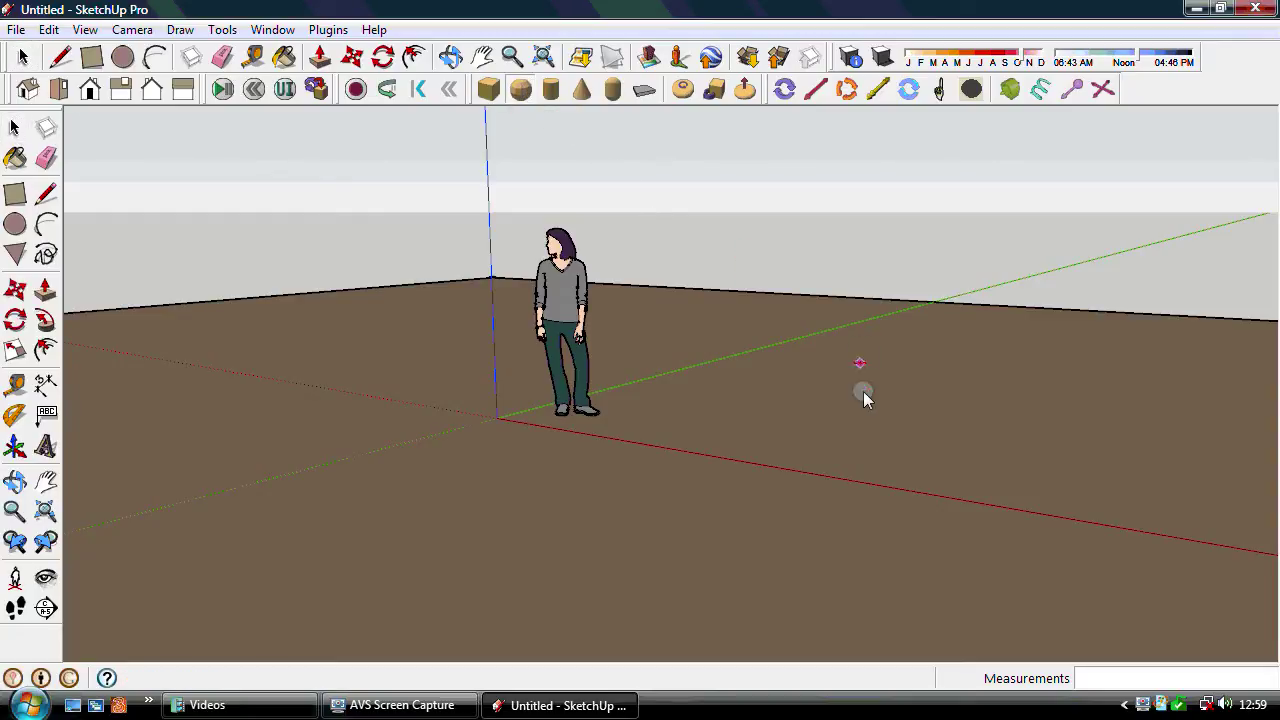
{"action": "left_click", "coordinate": [818, 430]}
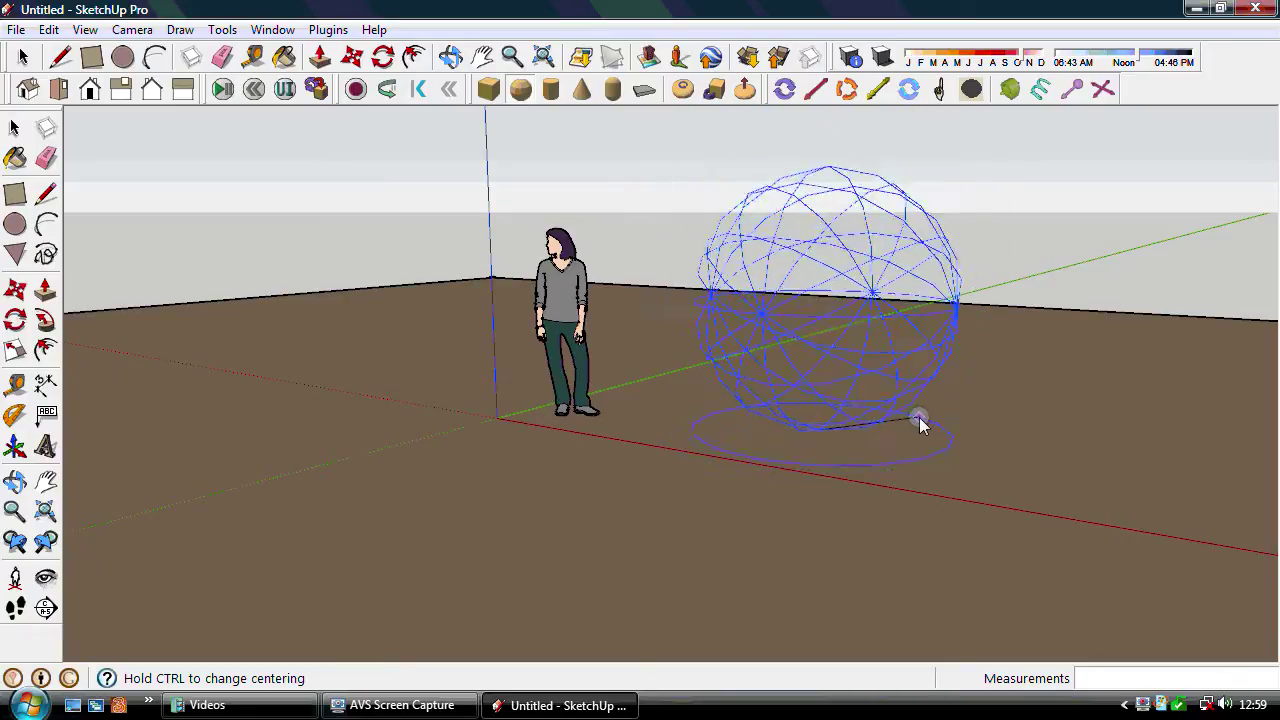
{"action": "left_click", "coordinate": [897, 423]}
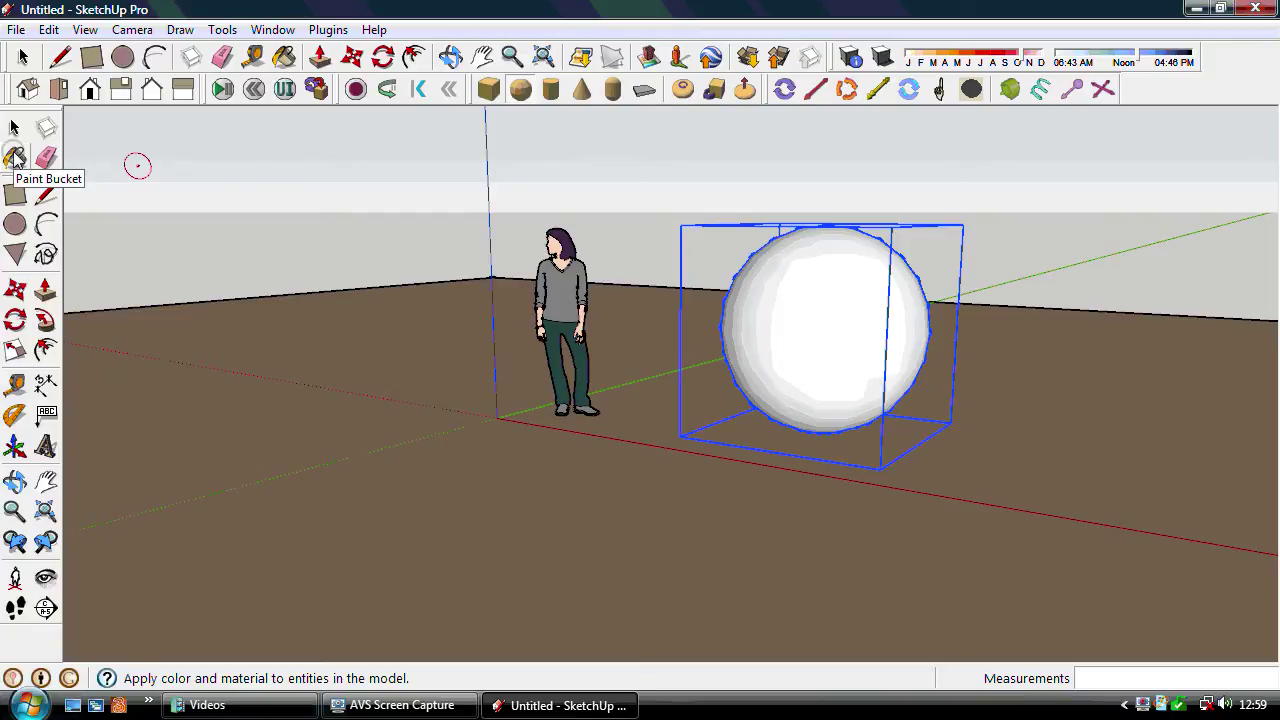
Paint the sphere red with the Paint Bucket from the Materials swatches
{"action": "left_click", "coordinate": [15, 158]}
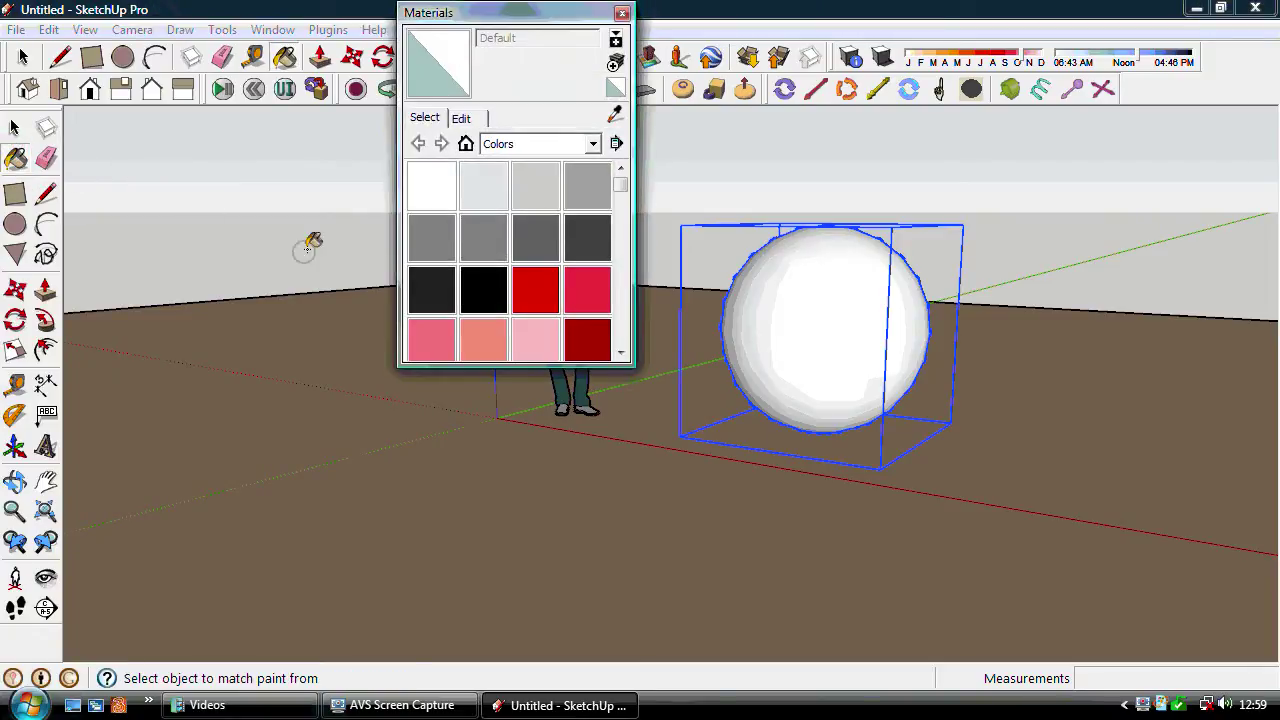
{"action": "left_click", "coordinate": [535, 287]}
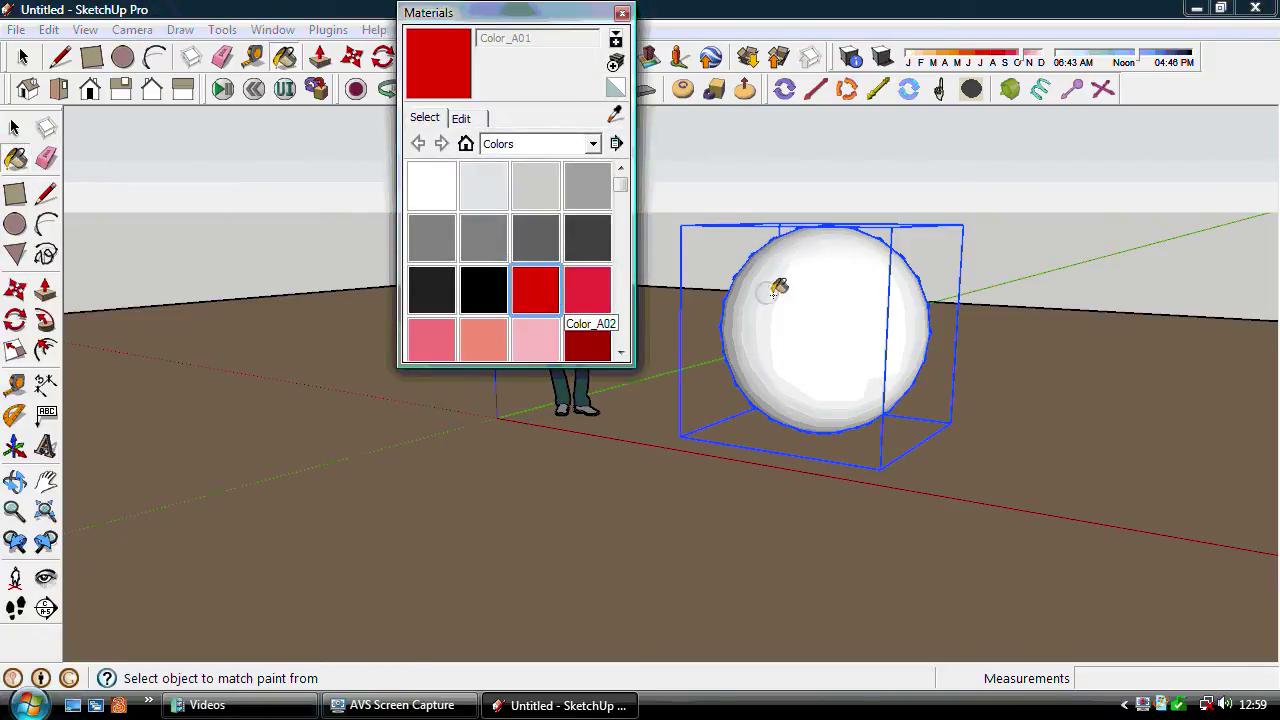
{"action": "left_click", "coordinate": [834, 290]}
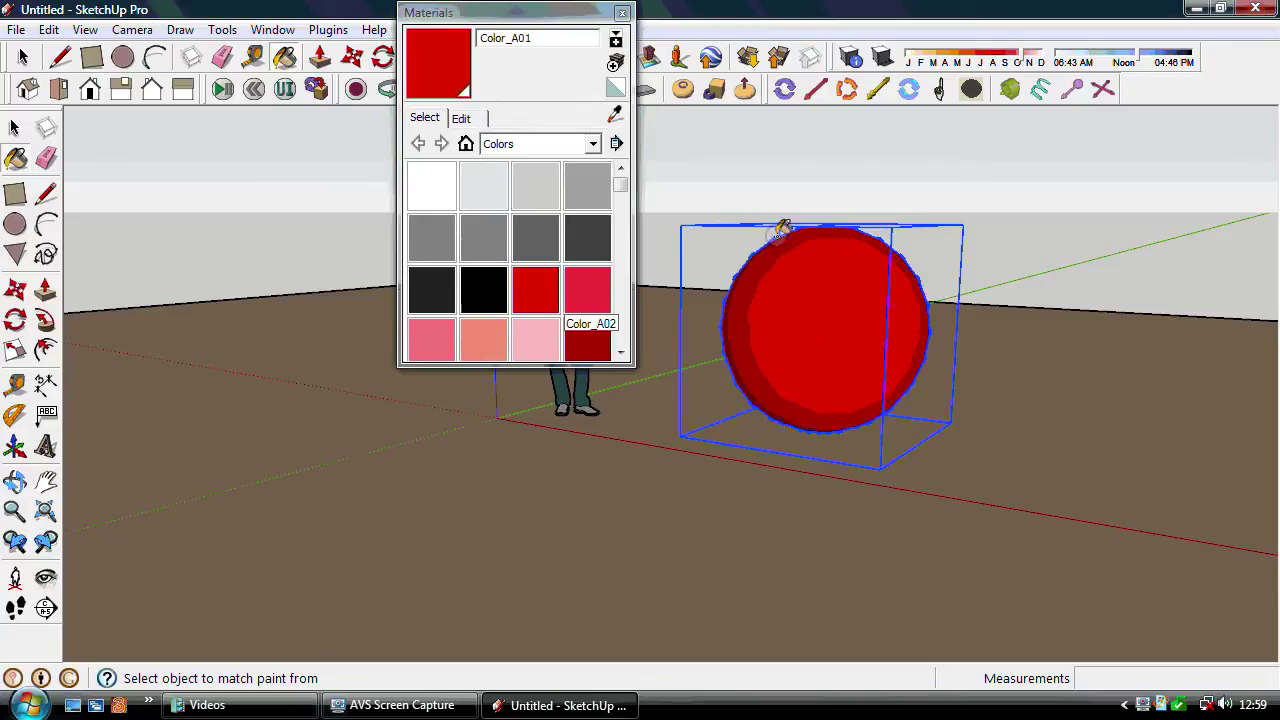
{"action": "left_click", "coordinate": [622, 13]}
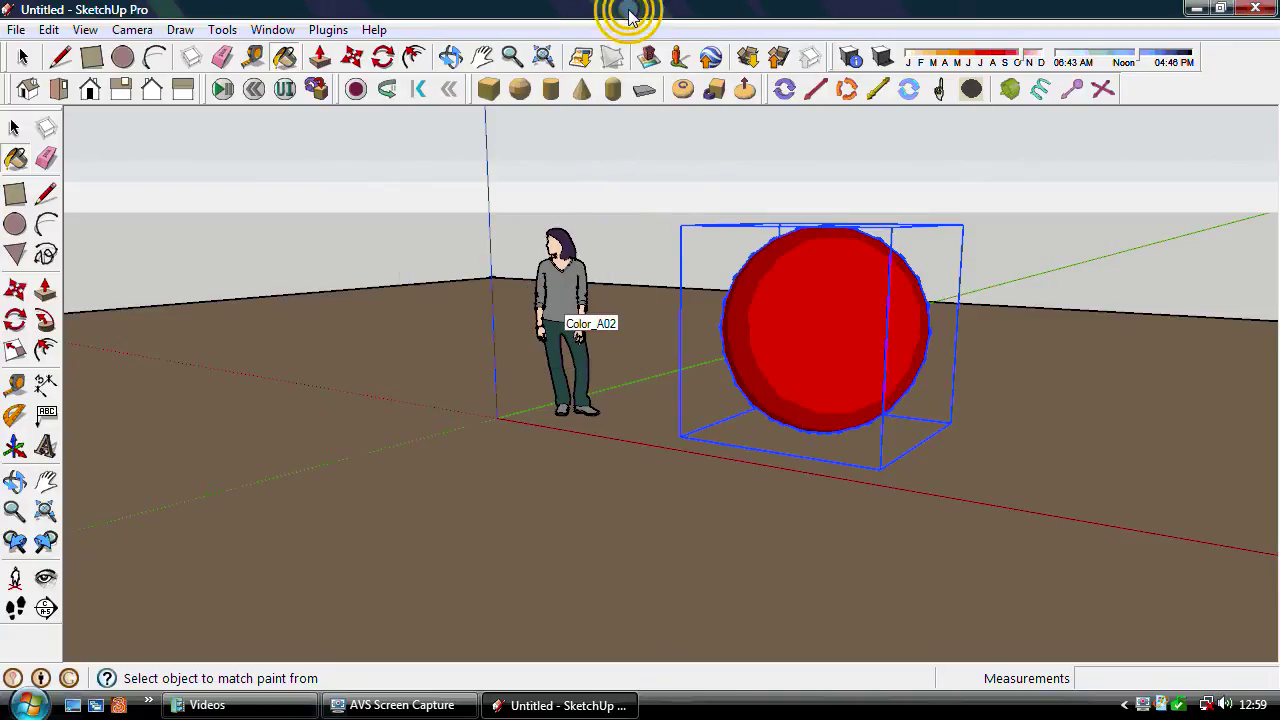
Draw a white box in front of the figure by picking its corner, width and height
{"action": "left_click", "coordinate": [490, 90]}
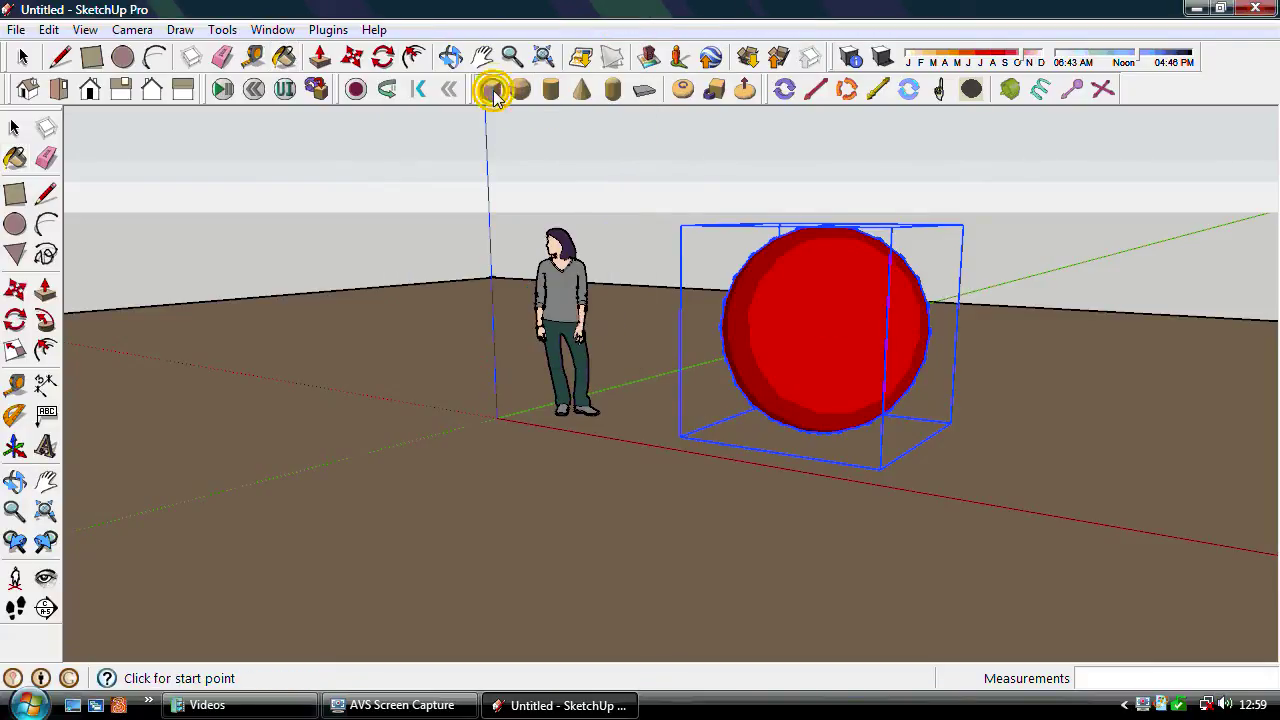
{"action": "left_click", "coordinate": [488, 470]}
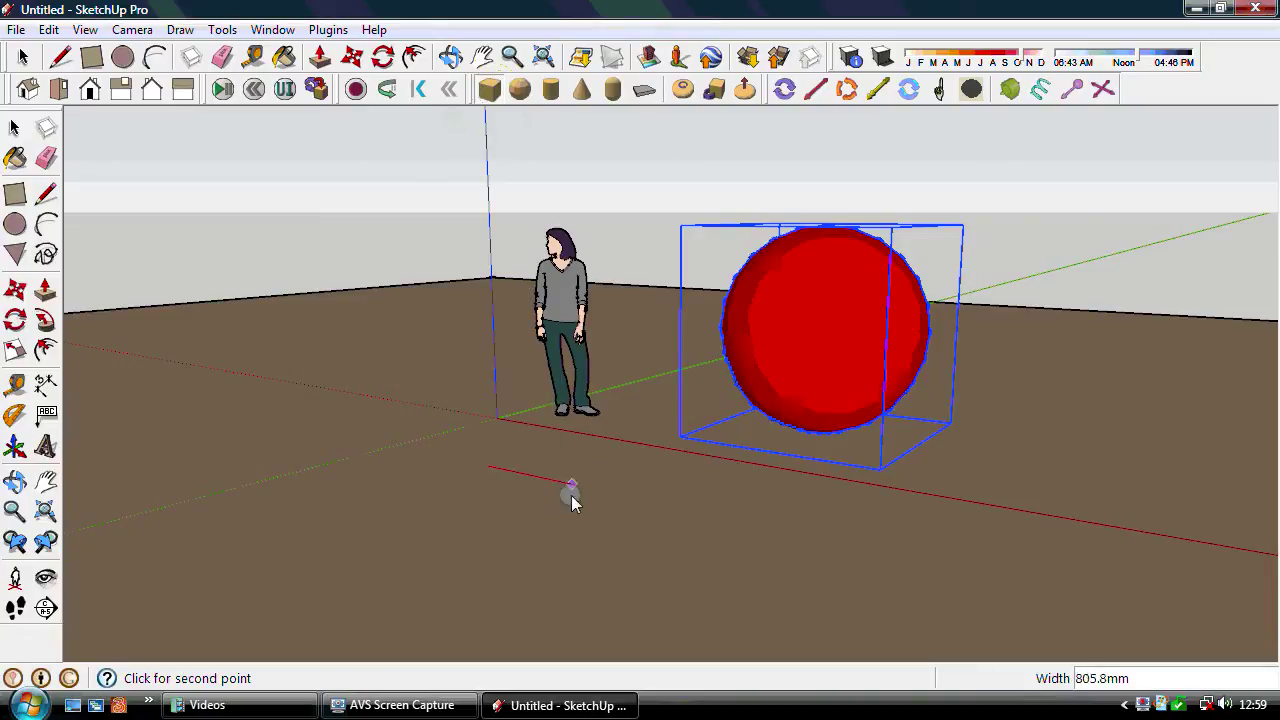
{"action": "left_click", "coordinate": [615, 493]}
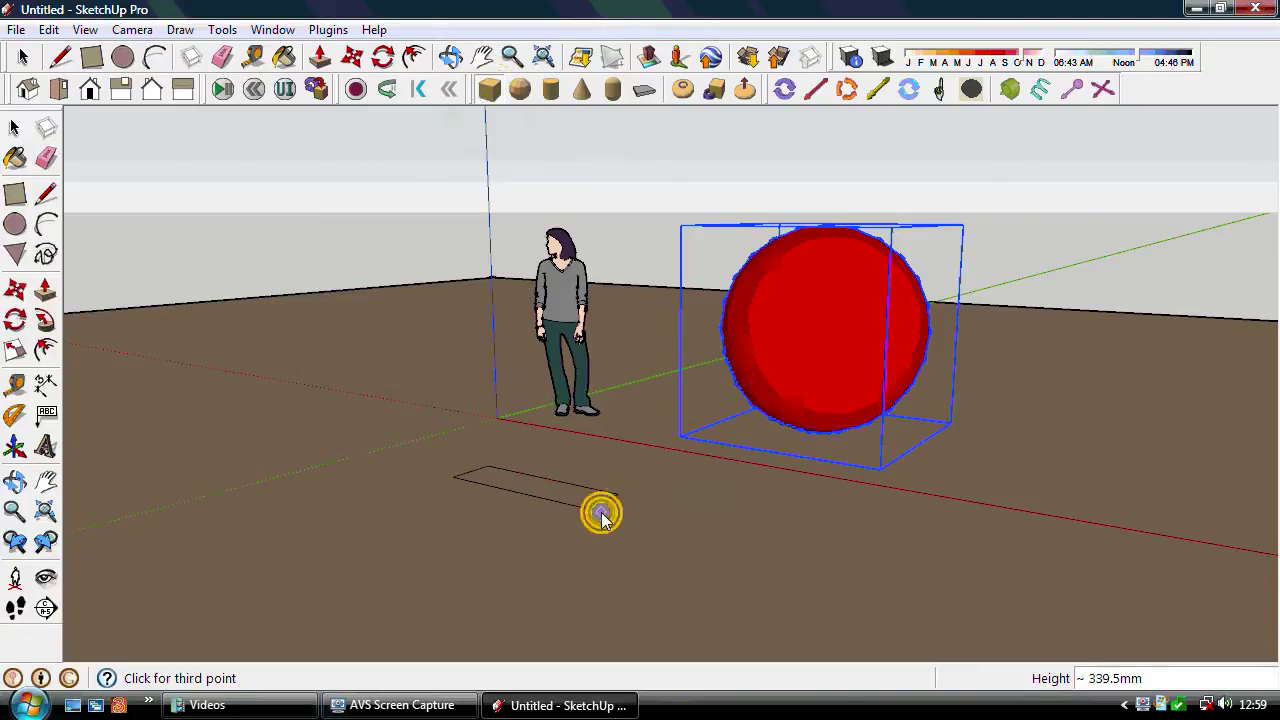
{"action": "left_click", "coordinate": [585, 330]}
{"action": "left_click", "coordinate": [16, 130]}
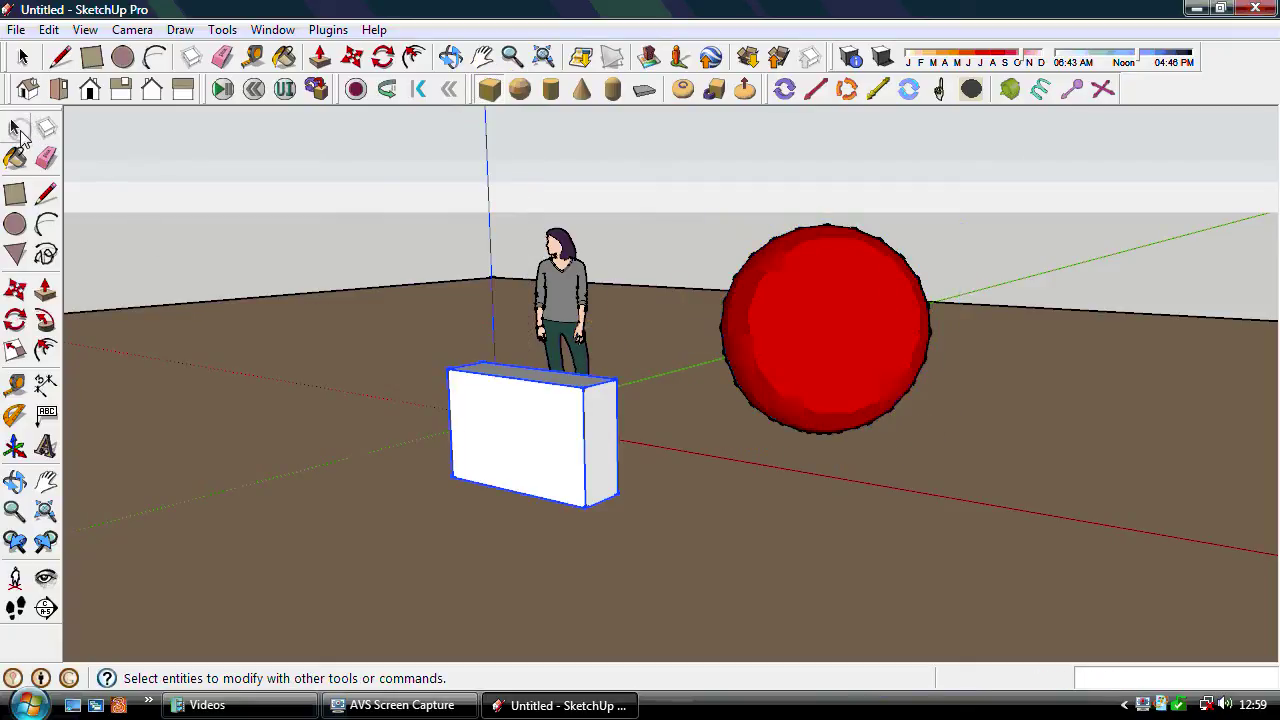
{"action": "left_click", "coordinate": [15, 481]}
Copy the white box and paste a copy to the left of the original
{"action": "left_click_drag", "start_coordinate": [971, 386], "coordinate": [508, 428]}
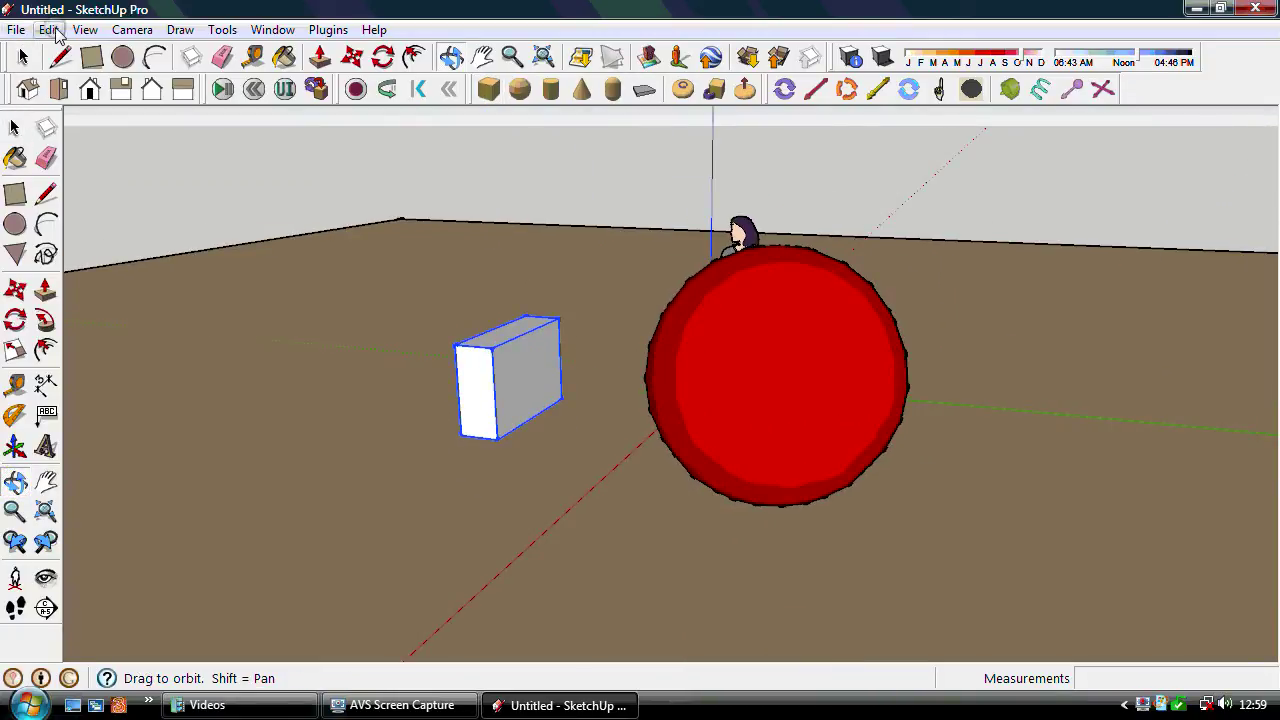
{"action": "left_click", "coordinate": [50, 30]}
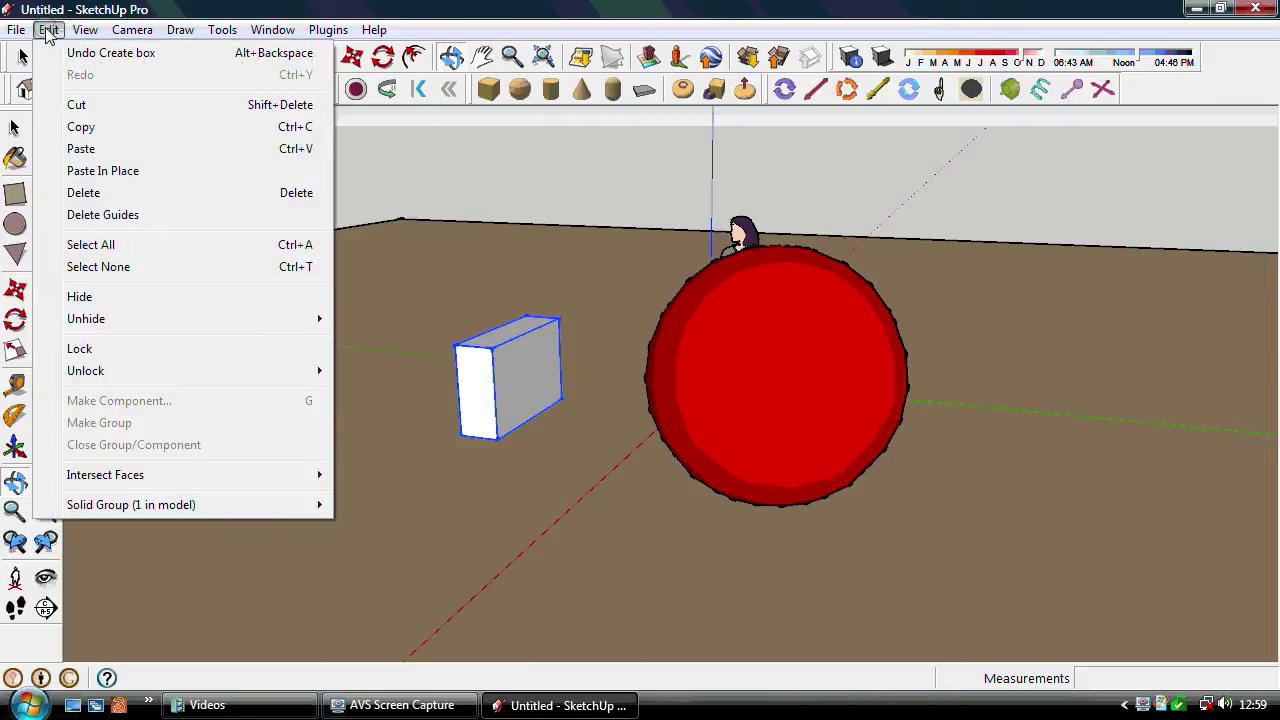
{"action": "left_click", "coordinate": [80, 126]}
{"action": "left_click", "coordinate": [50, 30]}
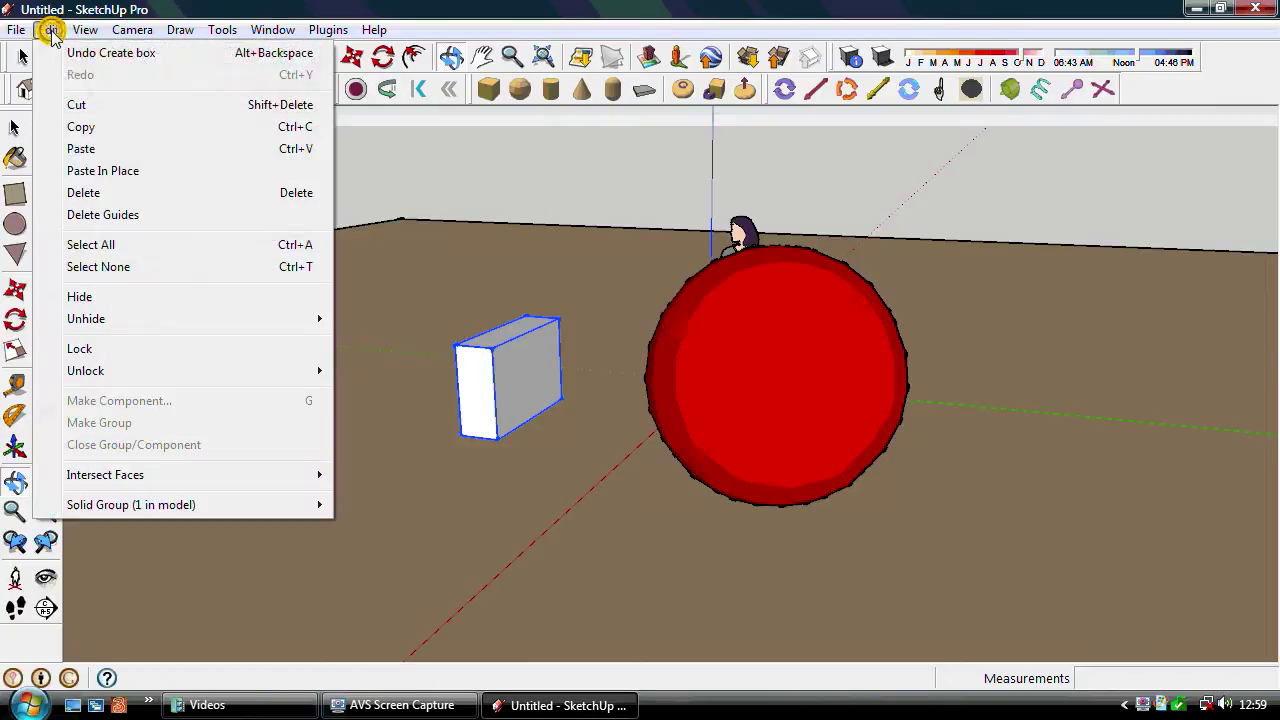
{"action": "left_click", "coordinate": [80, 148]}
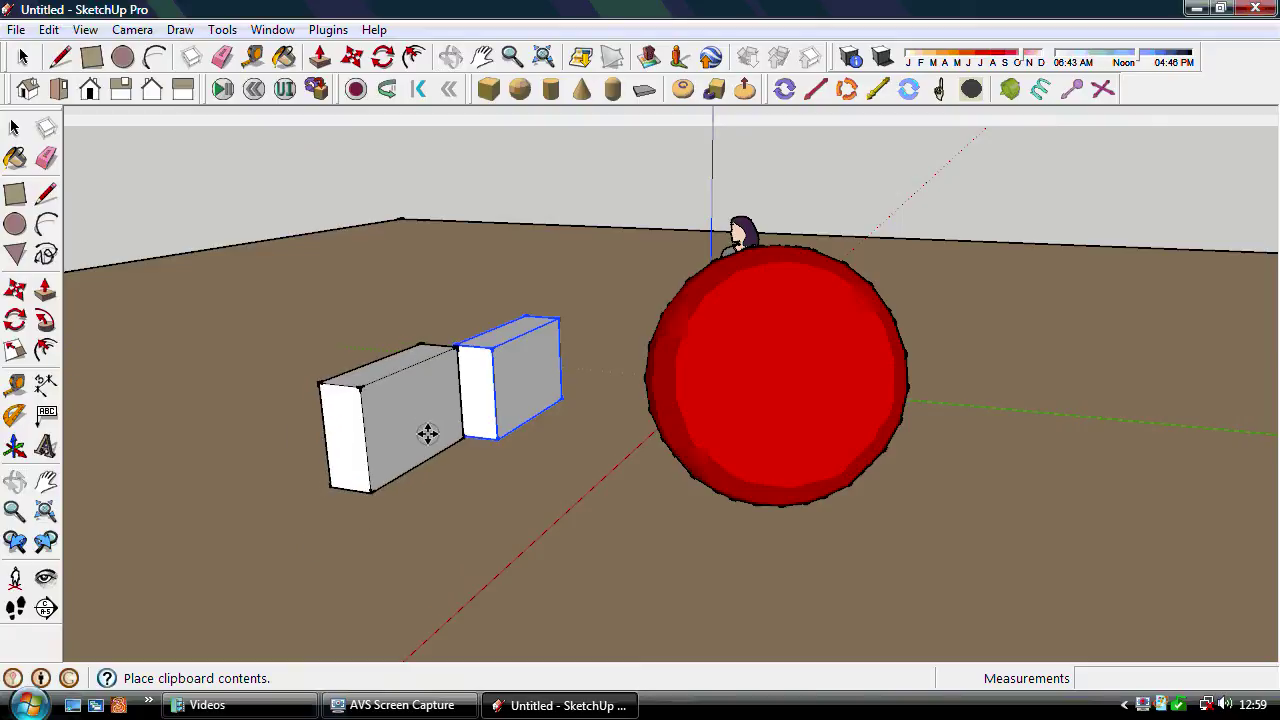
{"action": "left_click", "coordinate": [406, 443]}
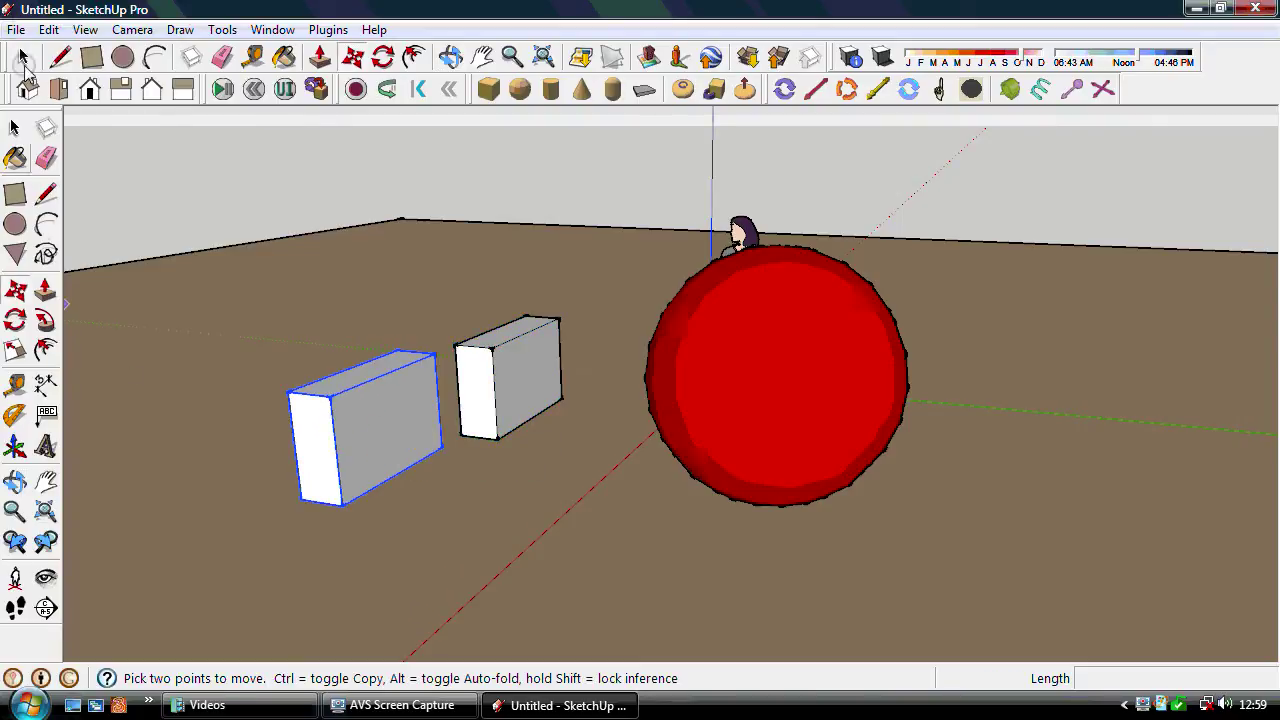
Paste another box copy stacked on top of the left copy
{"action": "left_click", "coordinate": [48, 30]}
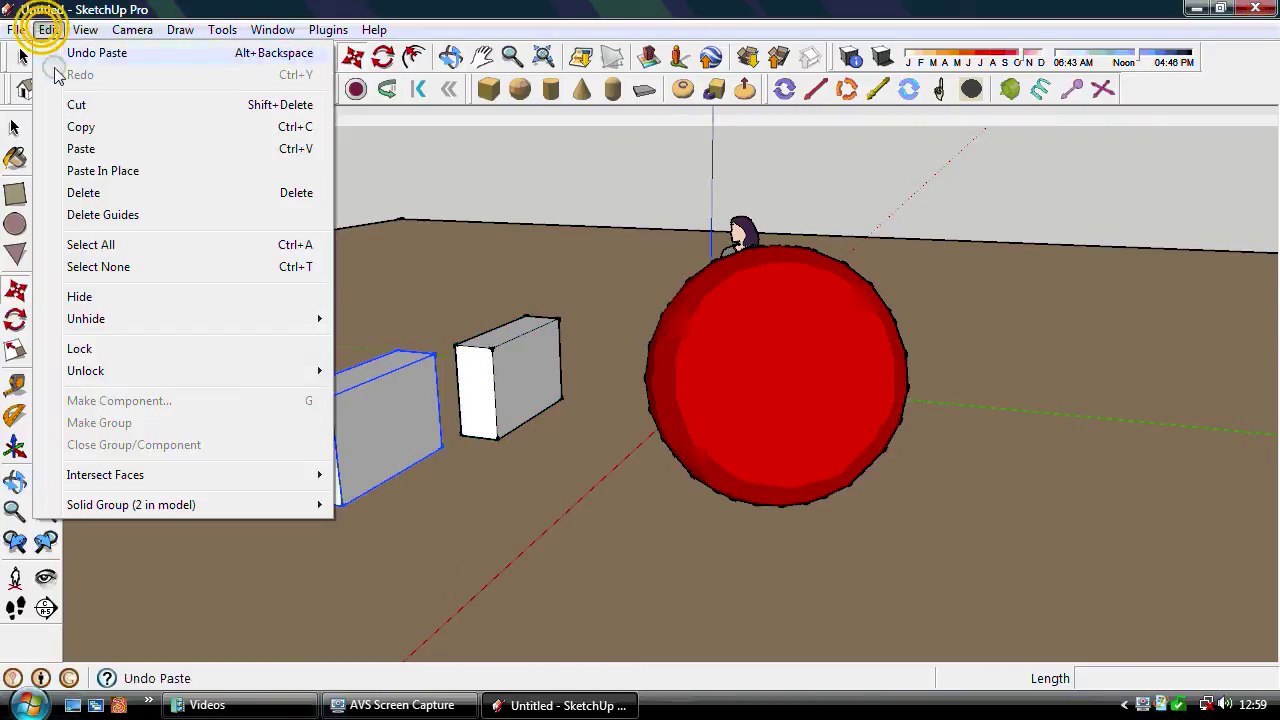
{"action": "left_click", "coordinate": [80, 148]}
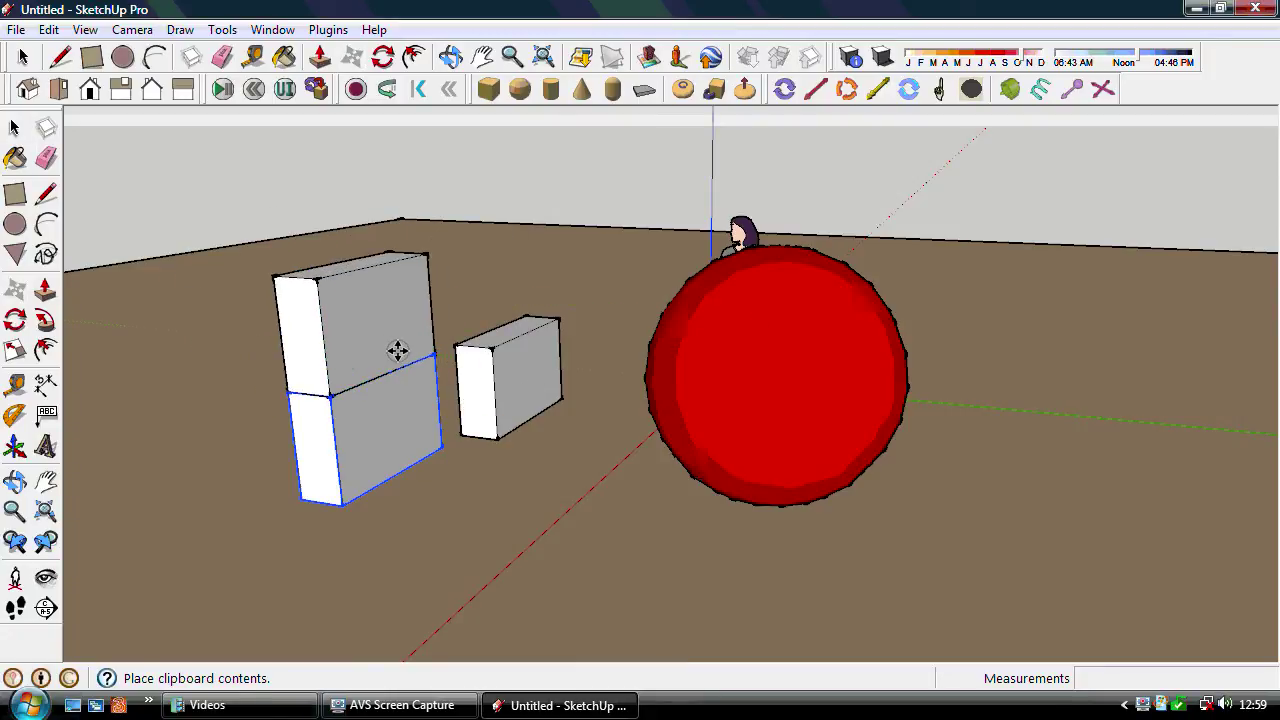
{"action": "left_click", "coordinate": [398, 350]}
{"action": "left_click", "coordinate": [16, 127]}
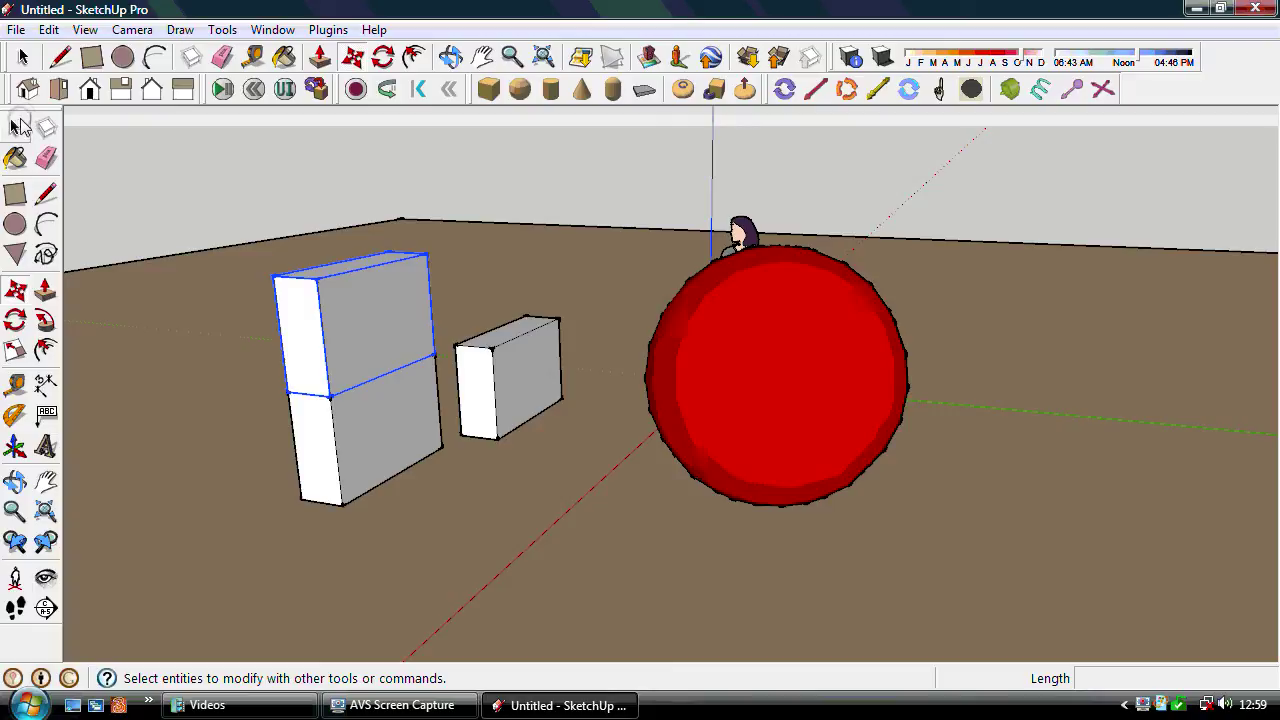
Select the white boxes and set their SketchyPhysics group state to Magnetic
{"action": "left_click", "coordinate": [398, 429], "text": "shift"}
{"action": "left_click", "coordinate": [503, 376], "text": "shift"}
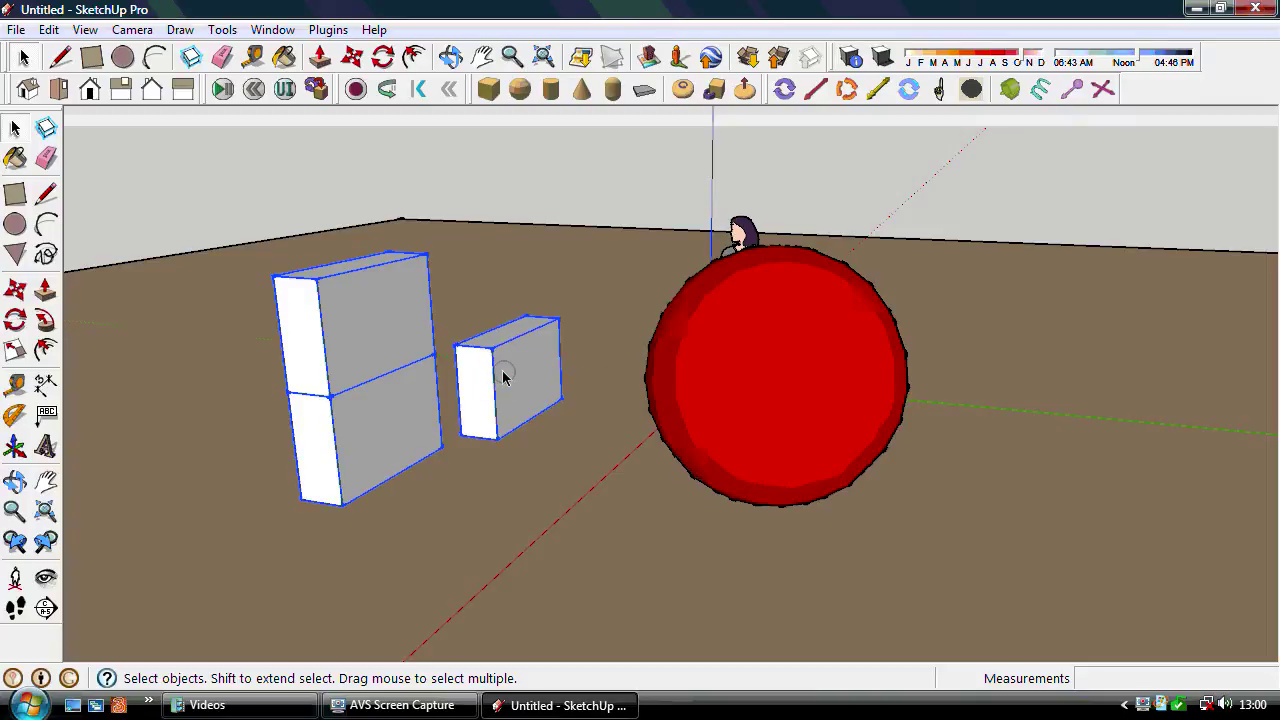
{"action": "right_click", "coordinate": [504, 378]}
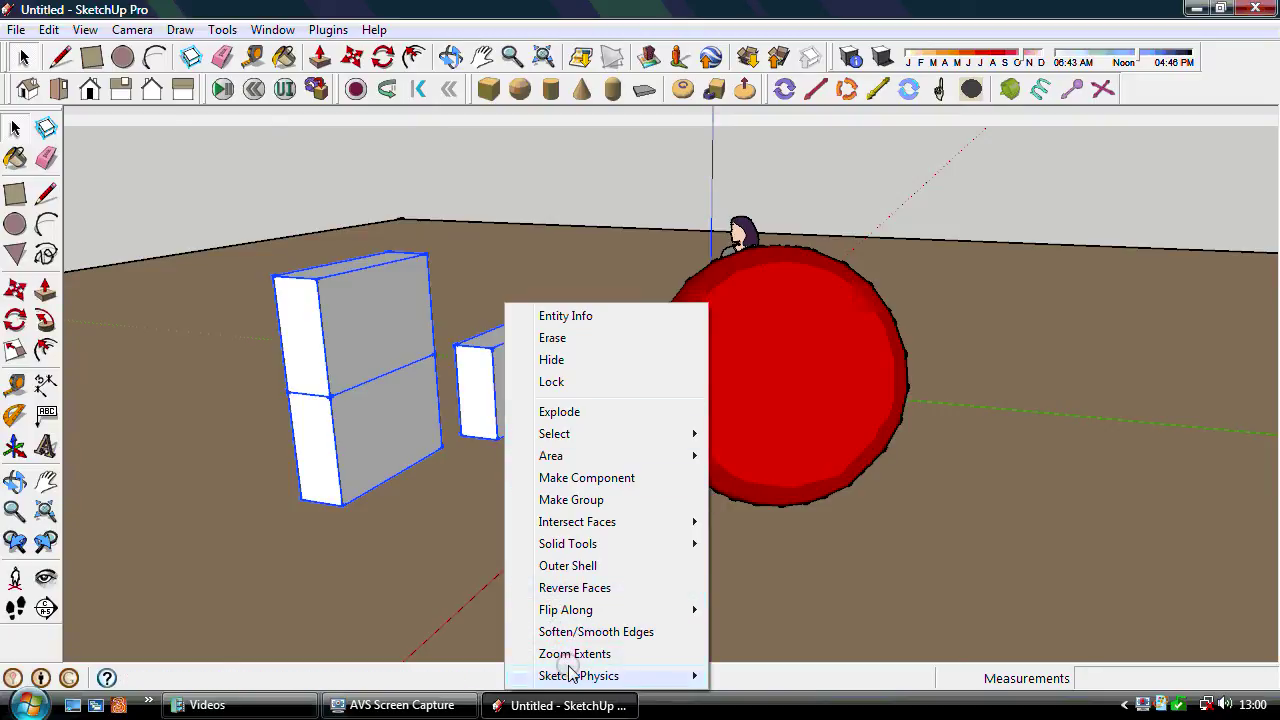
{"action": "mouse_move", "coordinate": [579, 675]}
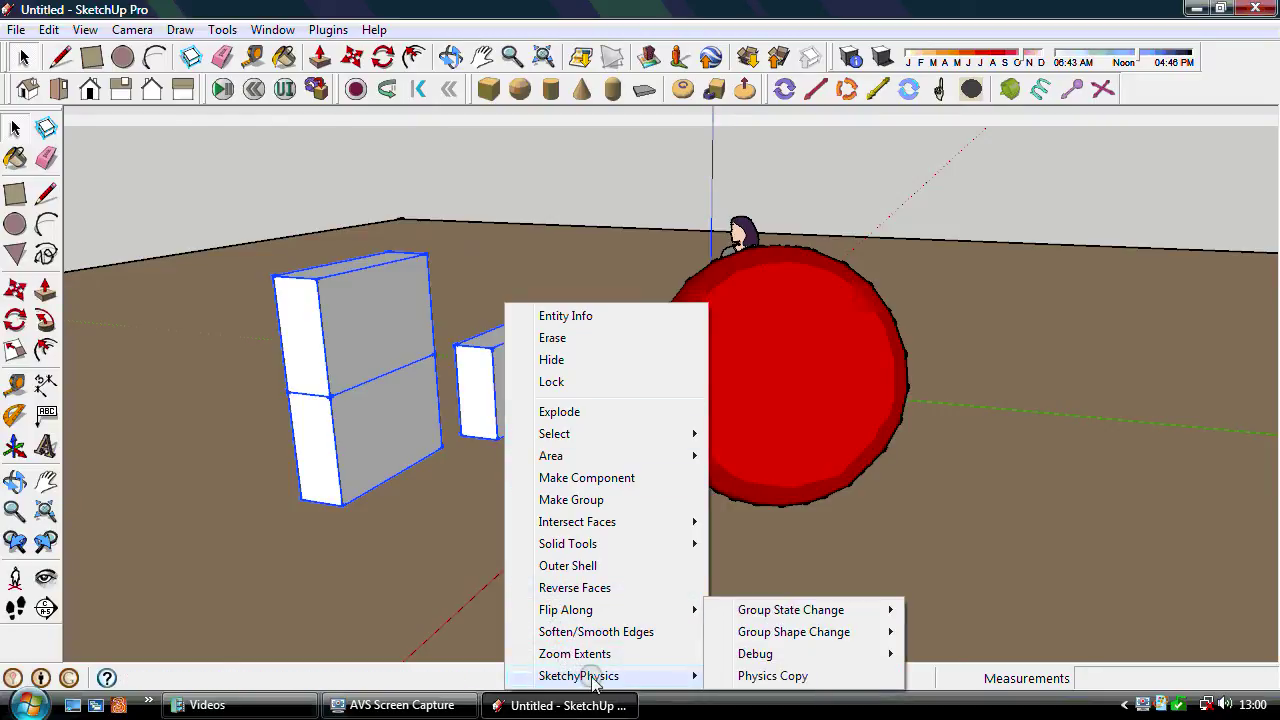
{"action": "mouse_move", "coordinate": [791, 610]}
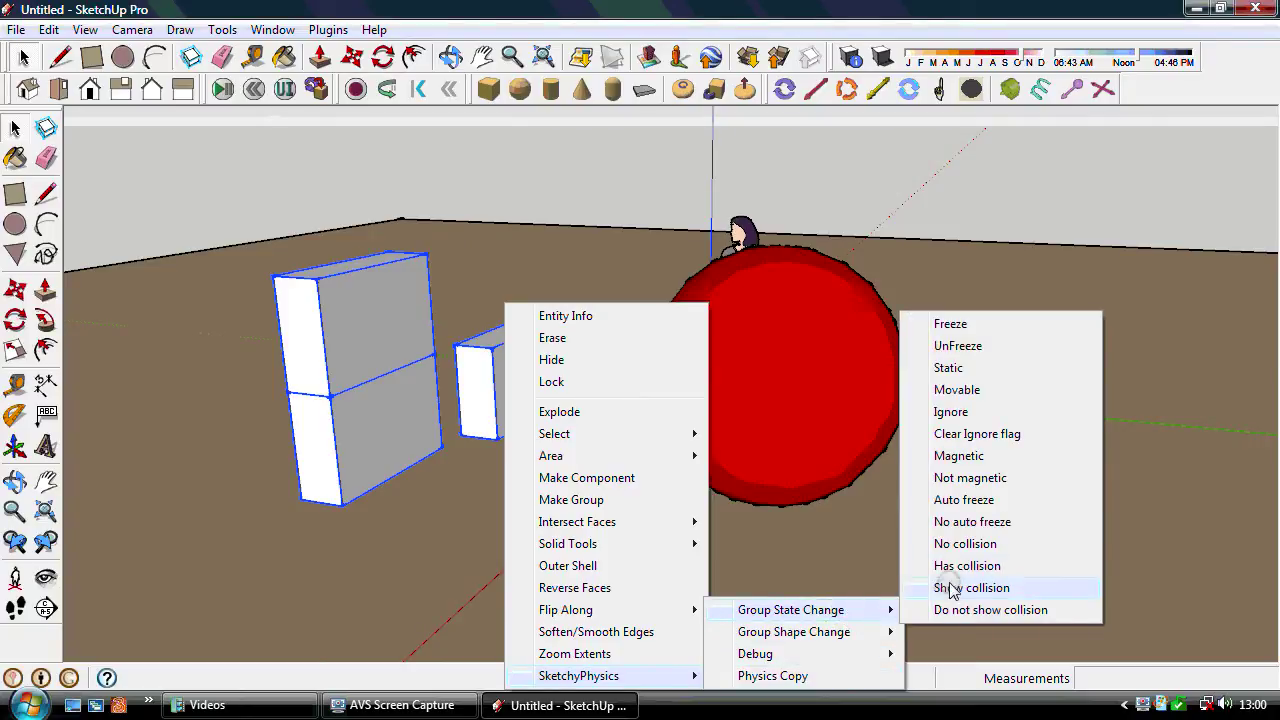
{"action": "left_click", "coordinate": [966, 458]}
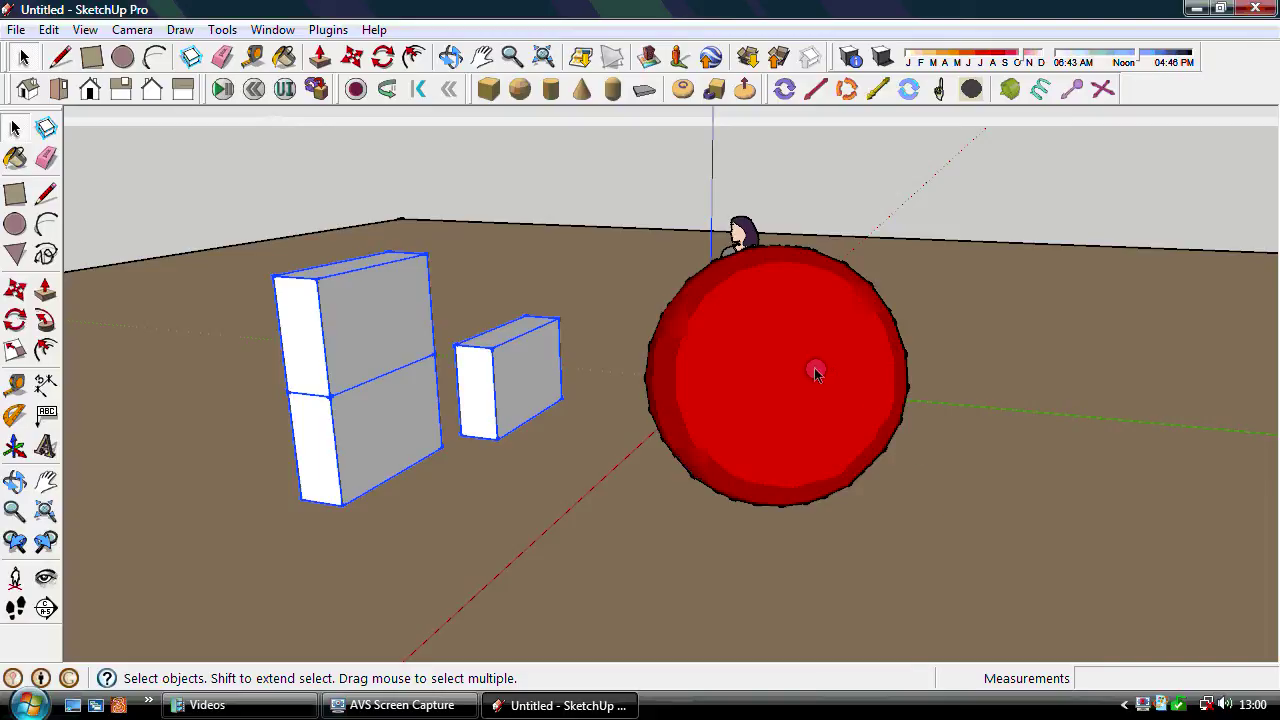
In the SketchyPhysics Inspector, make the red sphere static with magnet strength 1000
{"action": "left_click", "coordinate": [804, 408]}
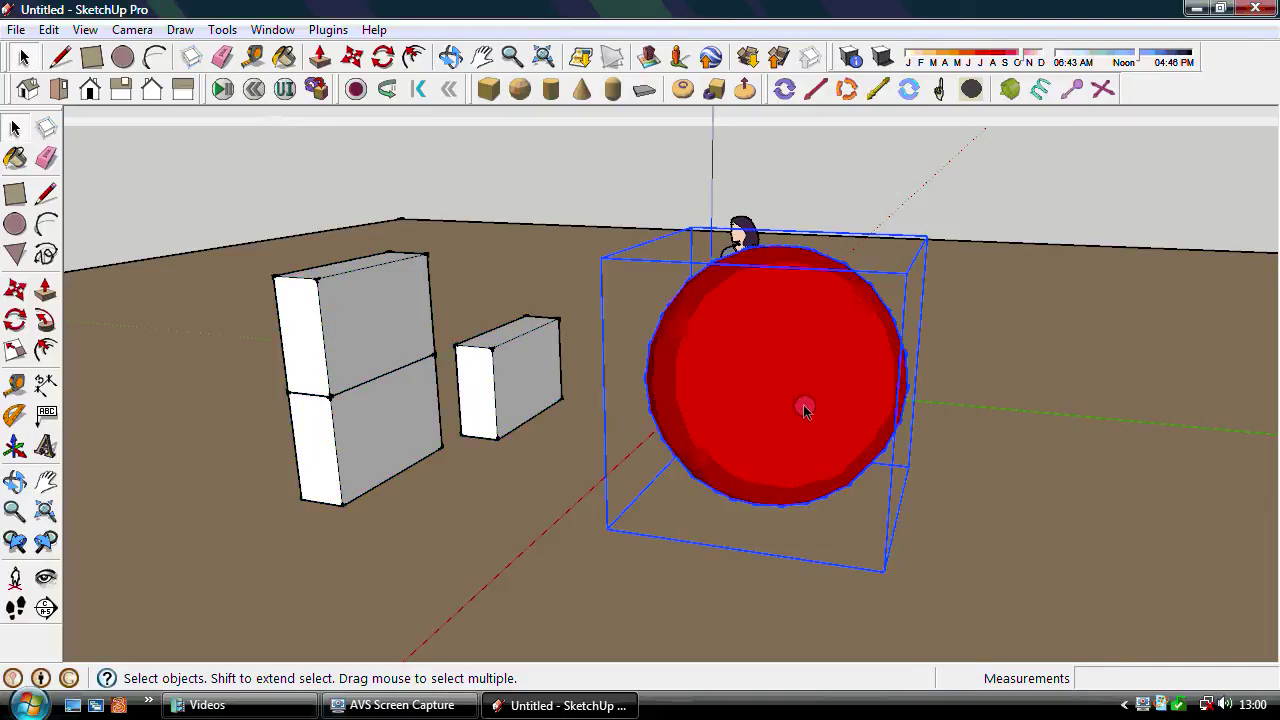
{"action": "left_click", "coordinate": [286, 89]}
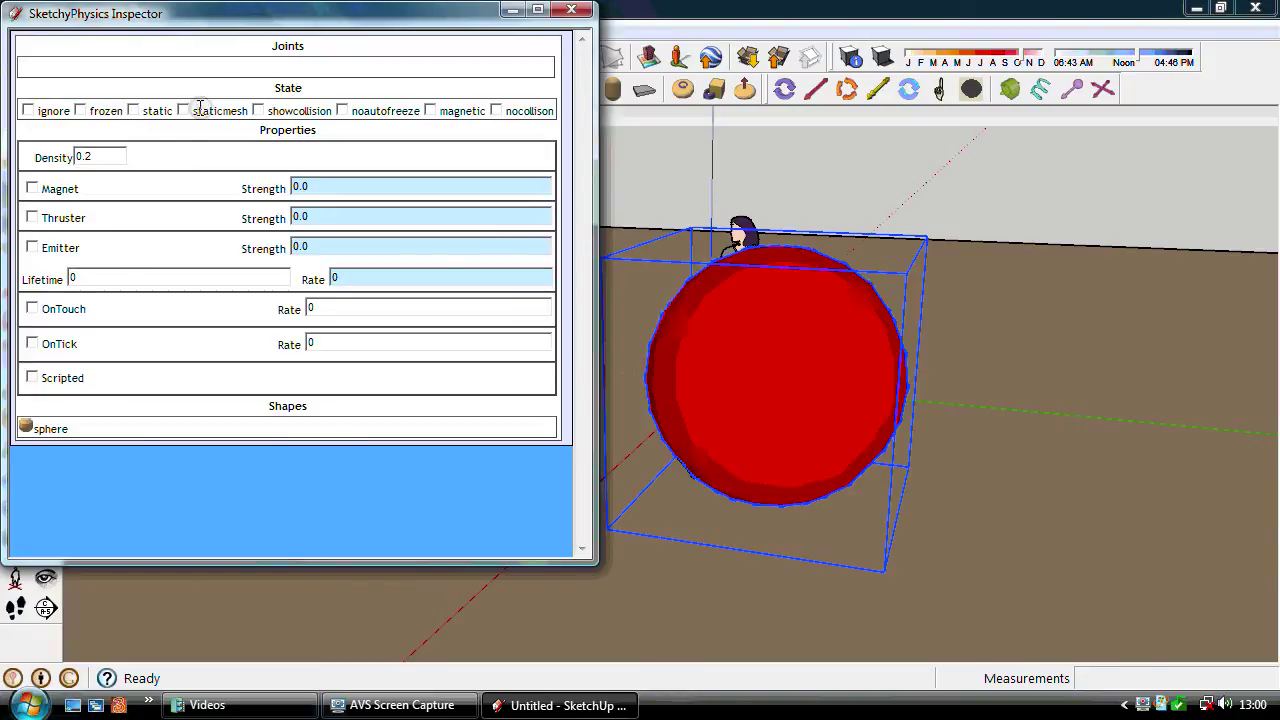
{"action": "left_click", "coordinate": [136, 112]}
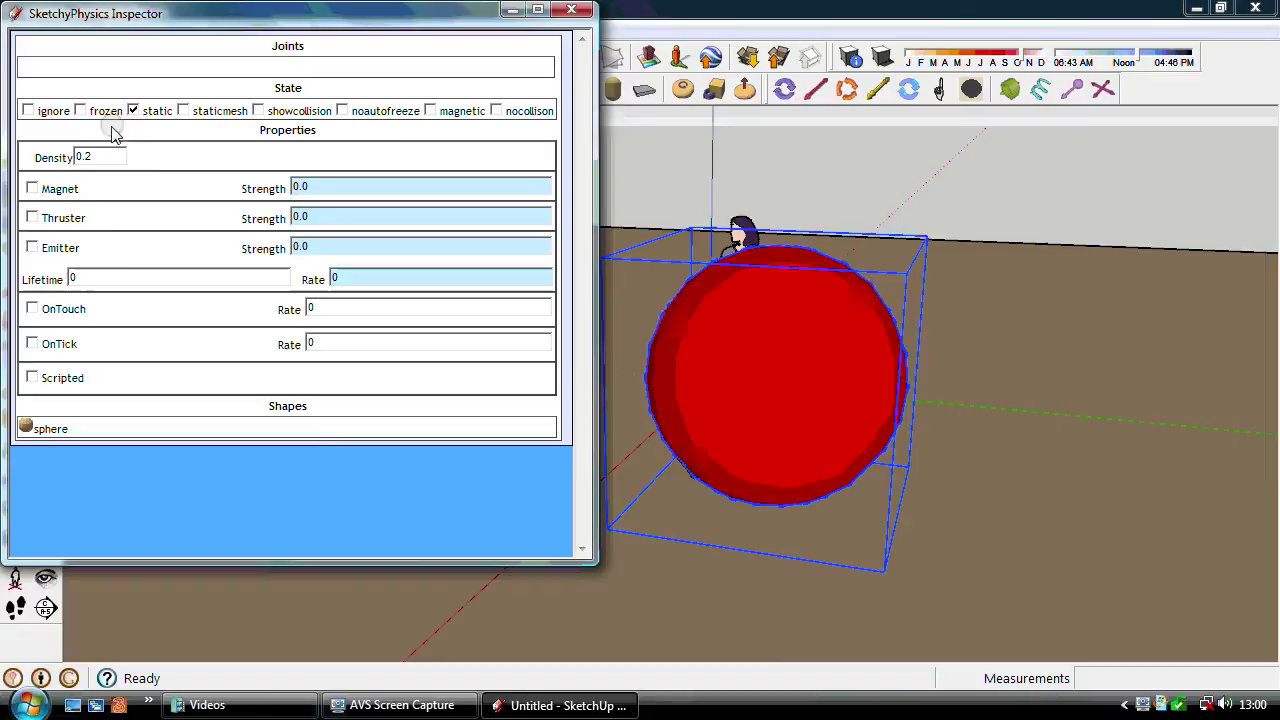
{"action": "left_click", "coordinate": [32, 189]}
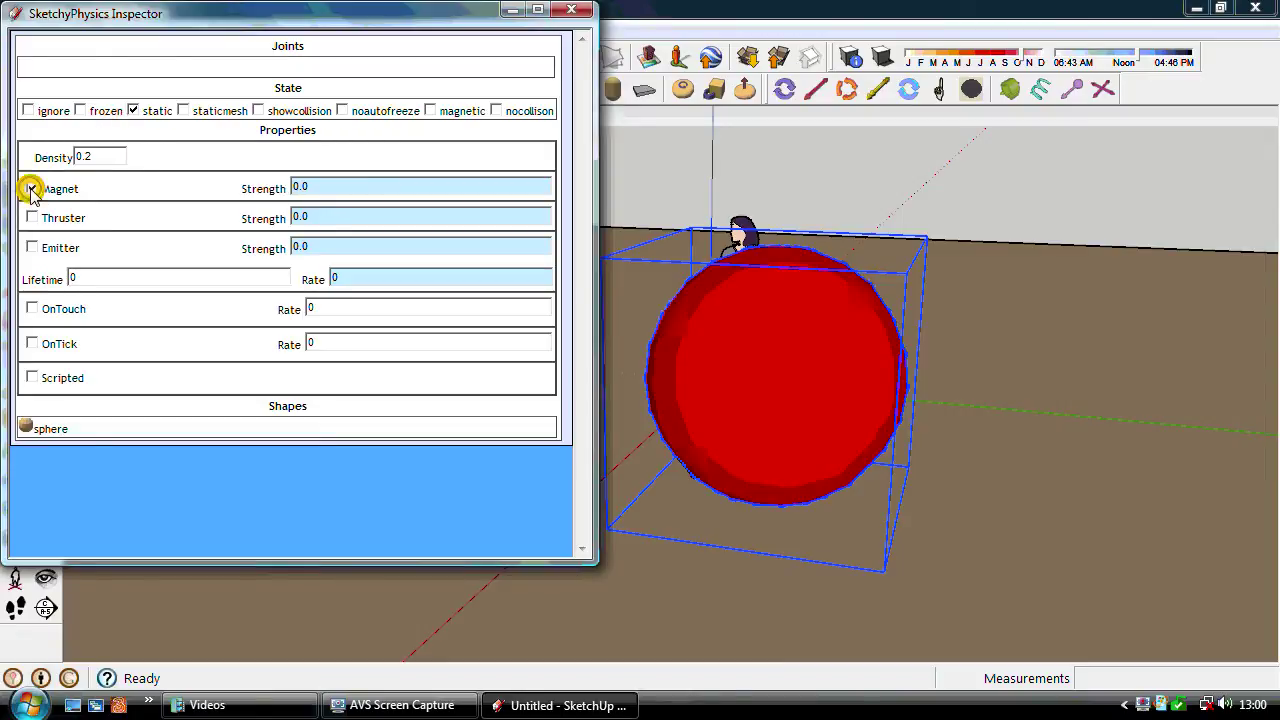
{"action": "left_click", "coordinate": [334, 178]}
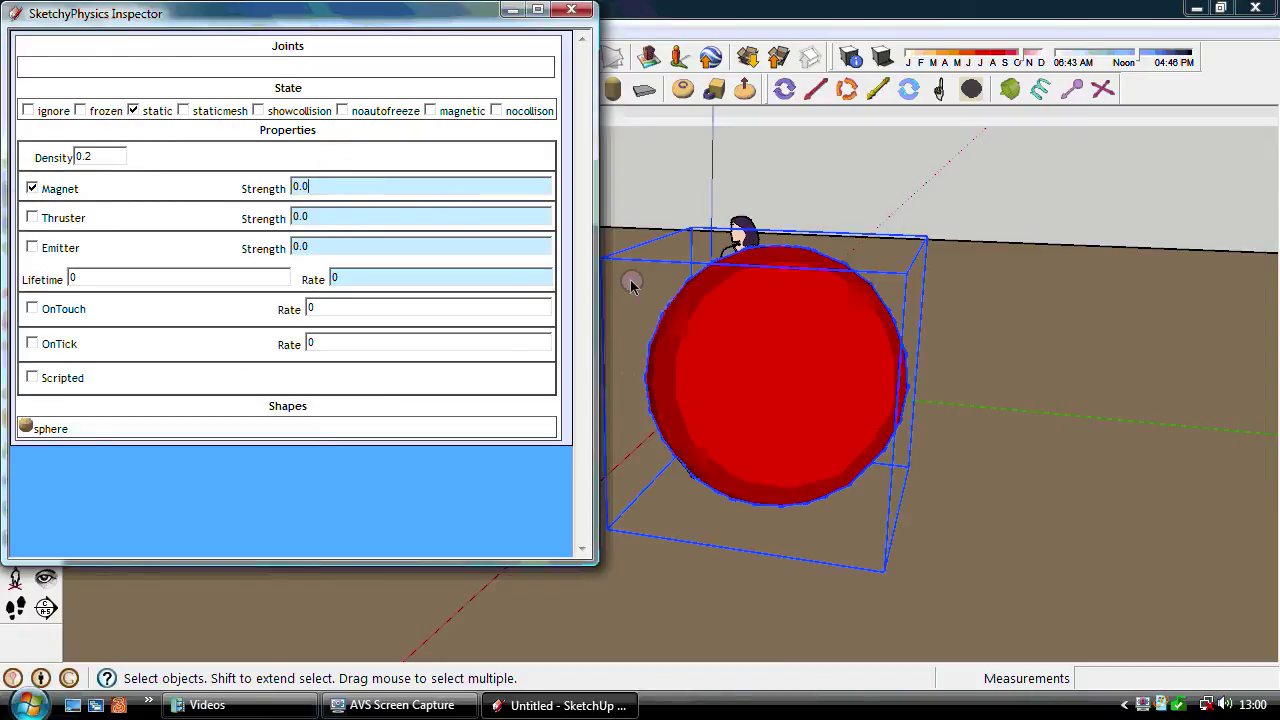
{"action": "key", "text": "BackSpace"}
{"action": "type", "text": "1000"}
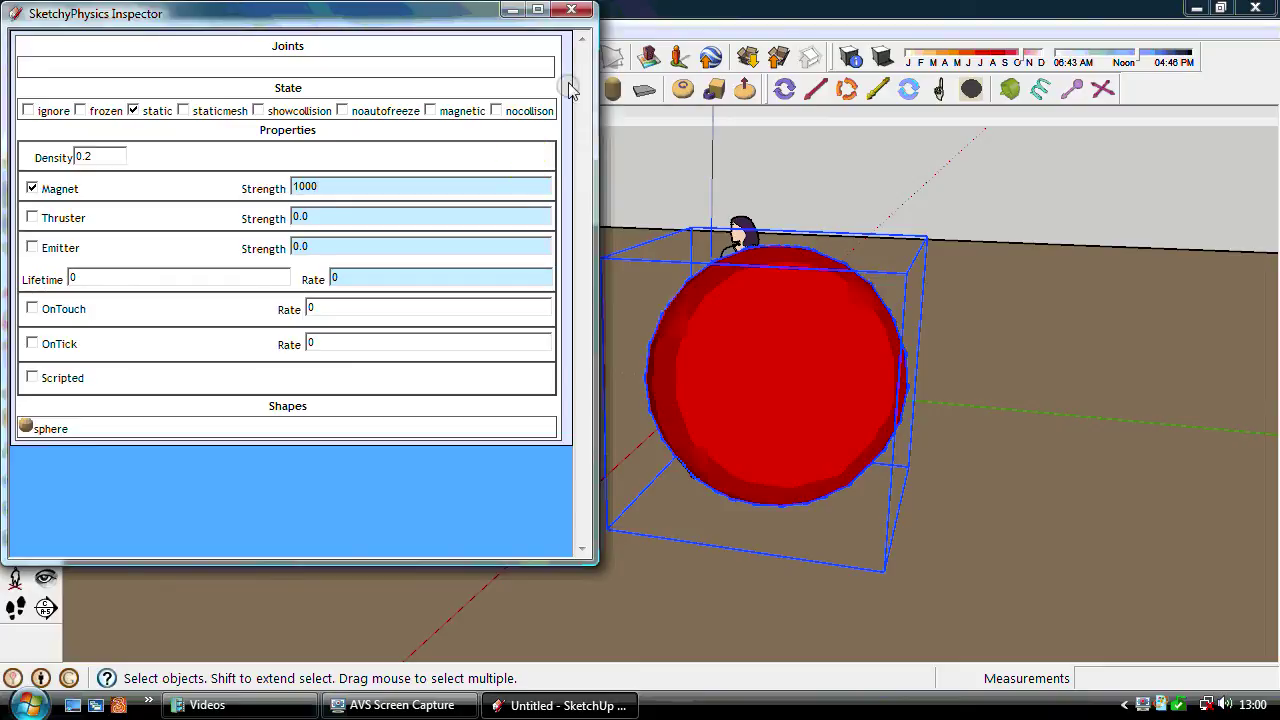
{"action": "left_click", "coordinate": [572, 11]}
Play and reset the 1000-strength test, then set the sphere to -1000 and replay it
{"action": "left_click", "coordinate": [236, 101]}
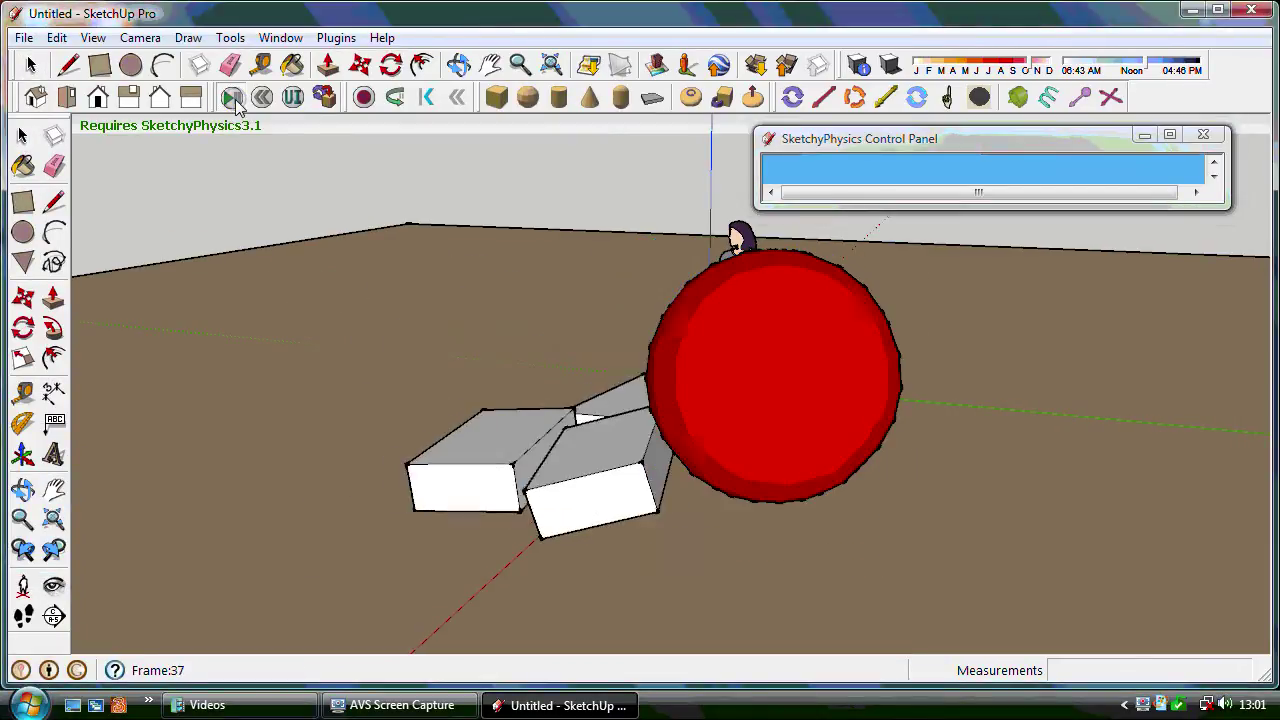
{"action": "left_click", "coordinate": [262, 99]}
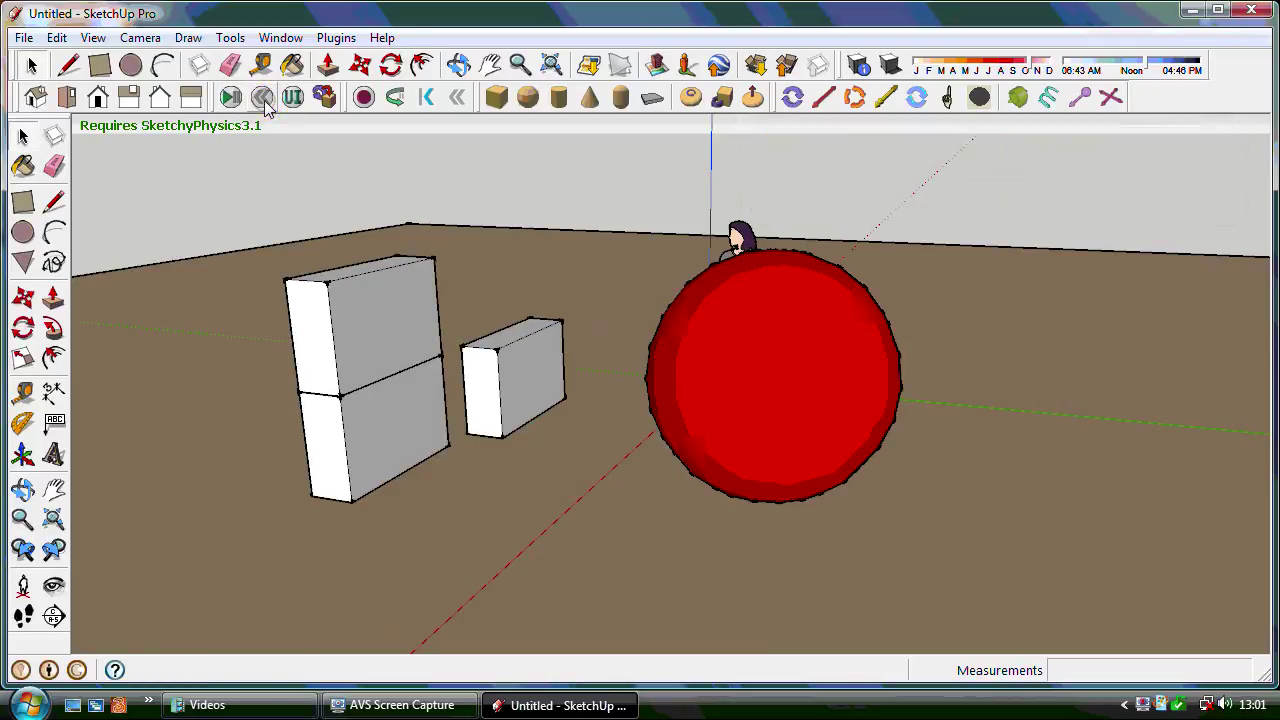
{"action": "left_click", "coordinate": [822, 407]}
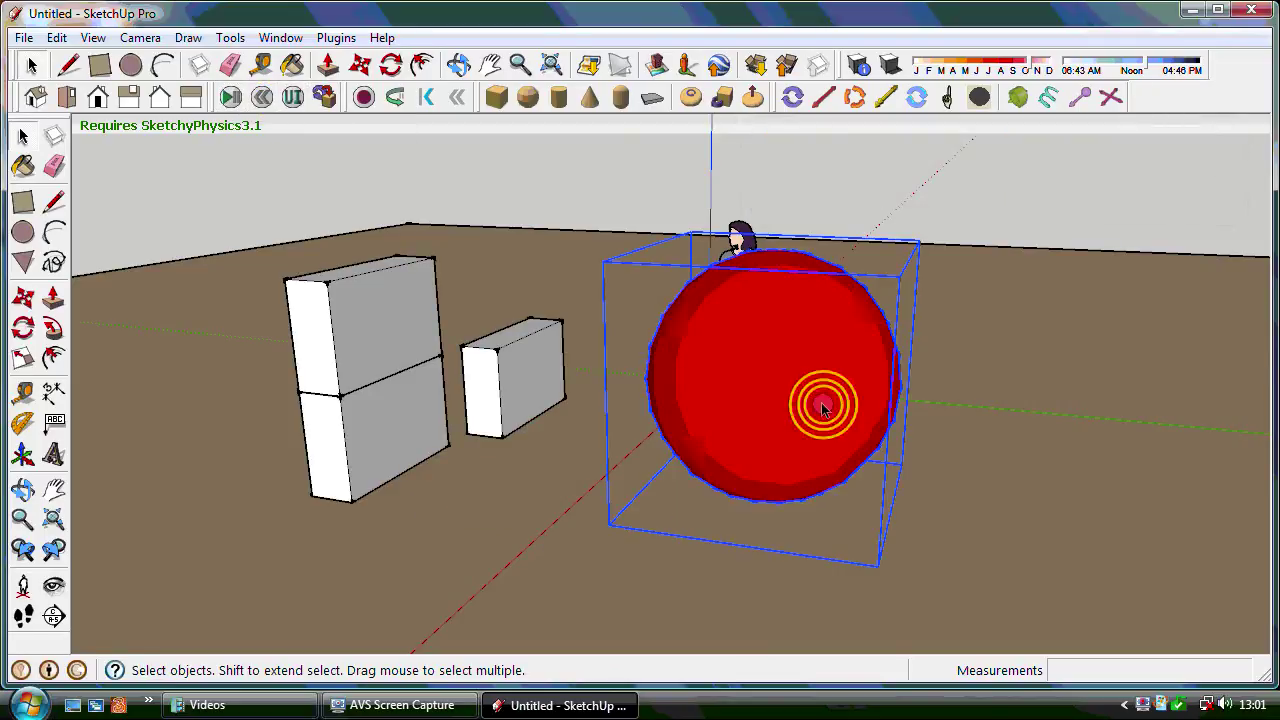
{"action": "left_click", "coordinate": [287, 96]}
{"action": "left_click", "coordinate": [292, 184]}
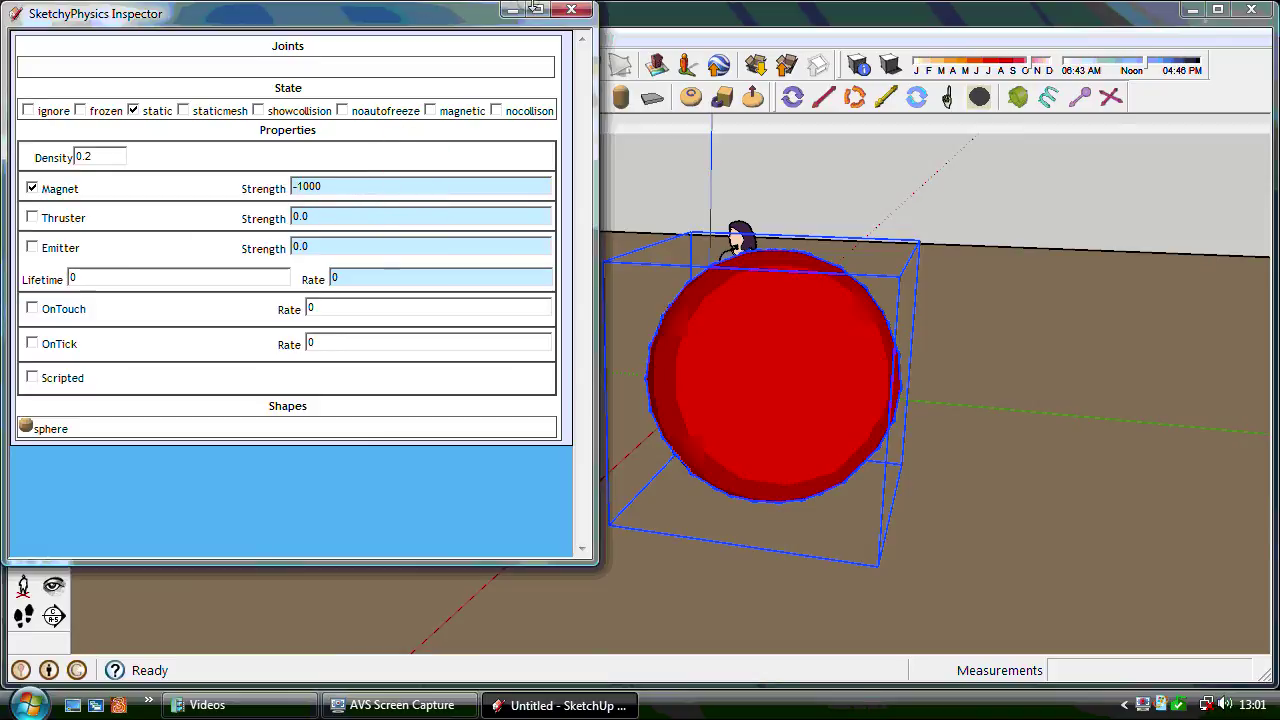
{"action": "left_click", "coordinate": [571, 9]}
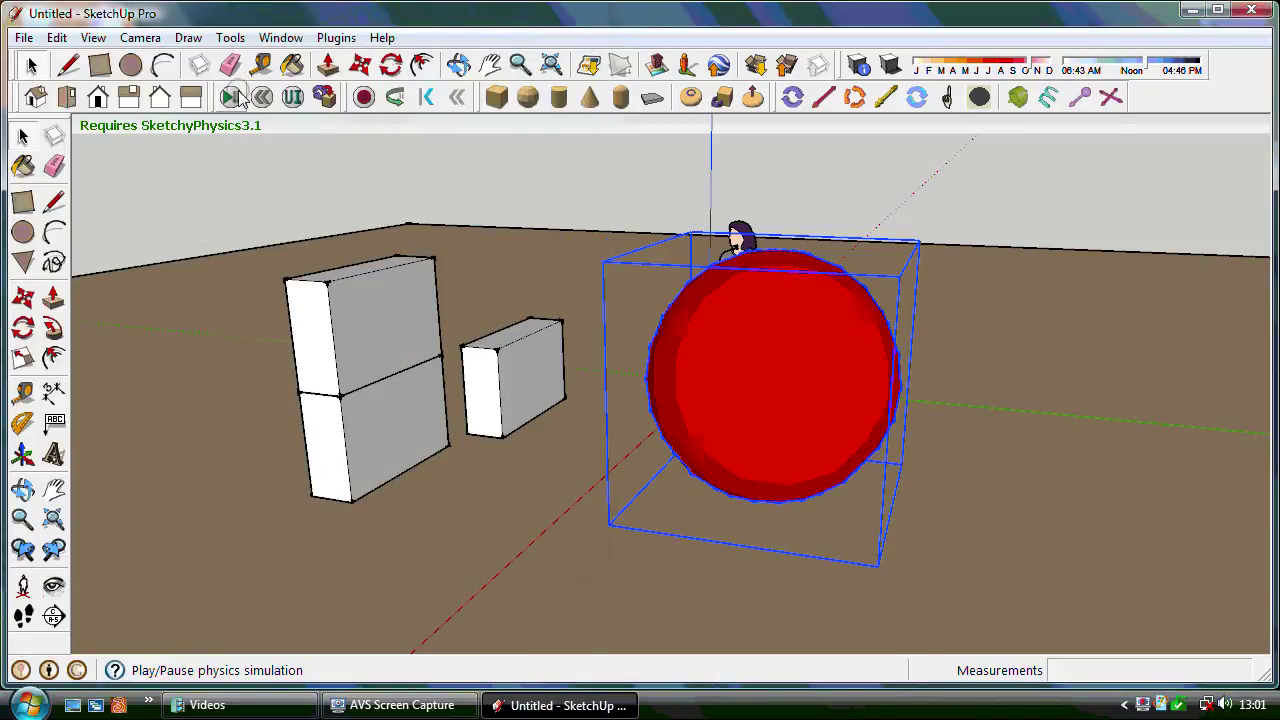
{"action": "left_click", "coordinate": [233, 97]}
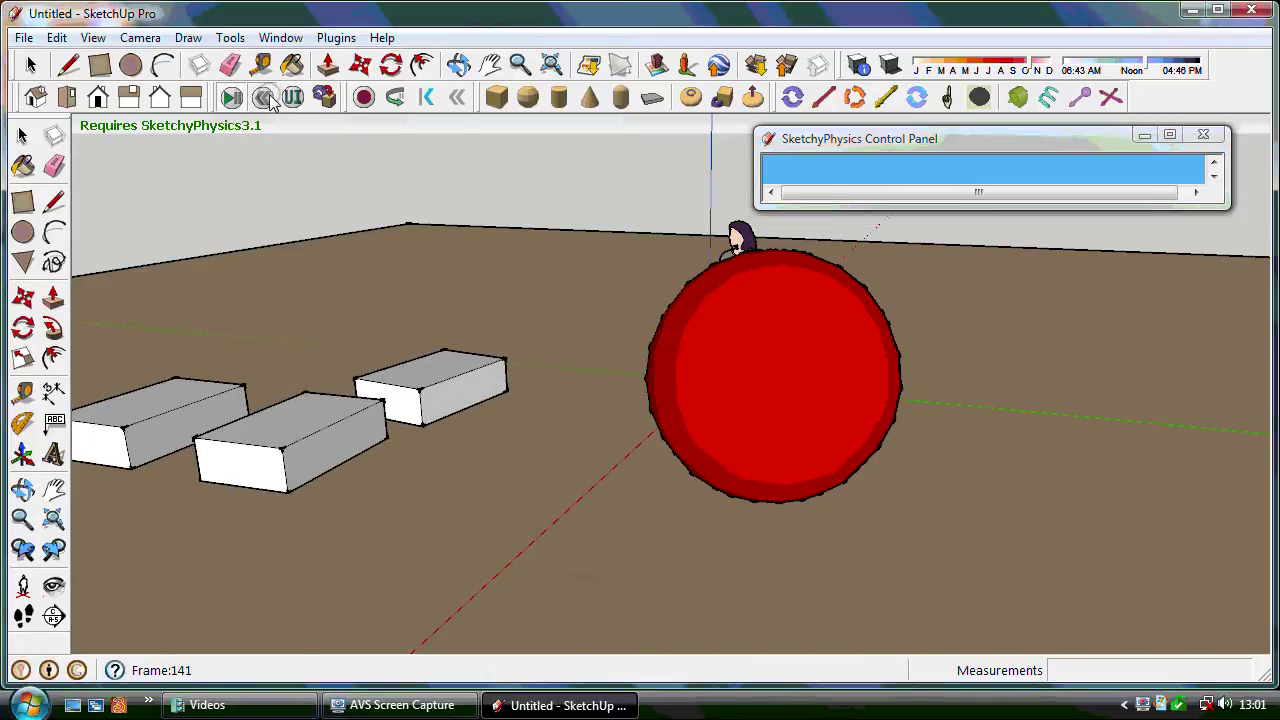
{"action": "left_click", "coordinate": [264, 97]}
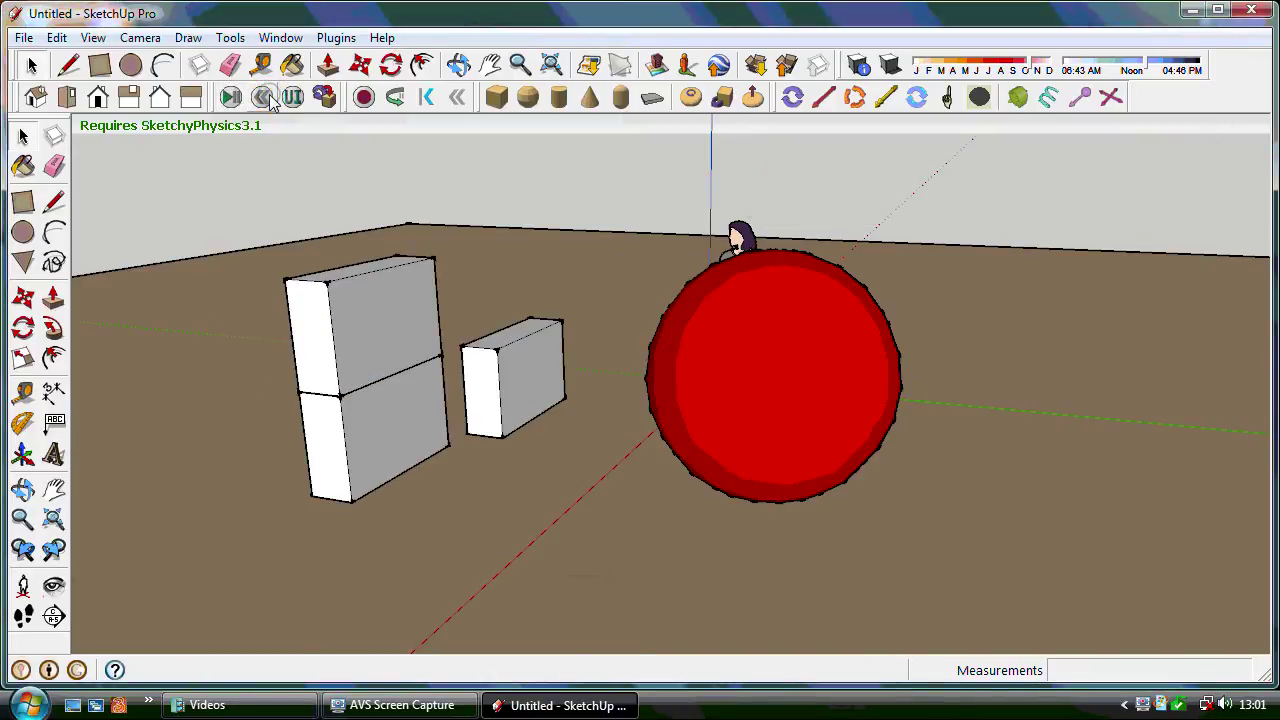
Select the whole sphere and change its magnet strength to -10000 in the Inspector
{"action": "double_click", "coordinate": [760, 432]}
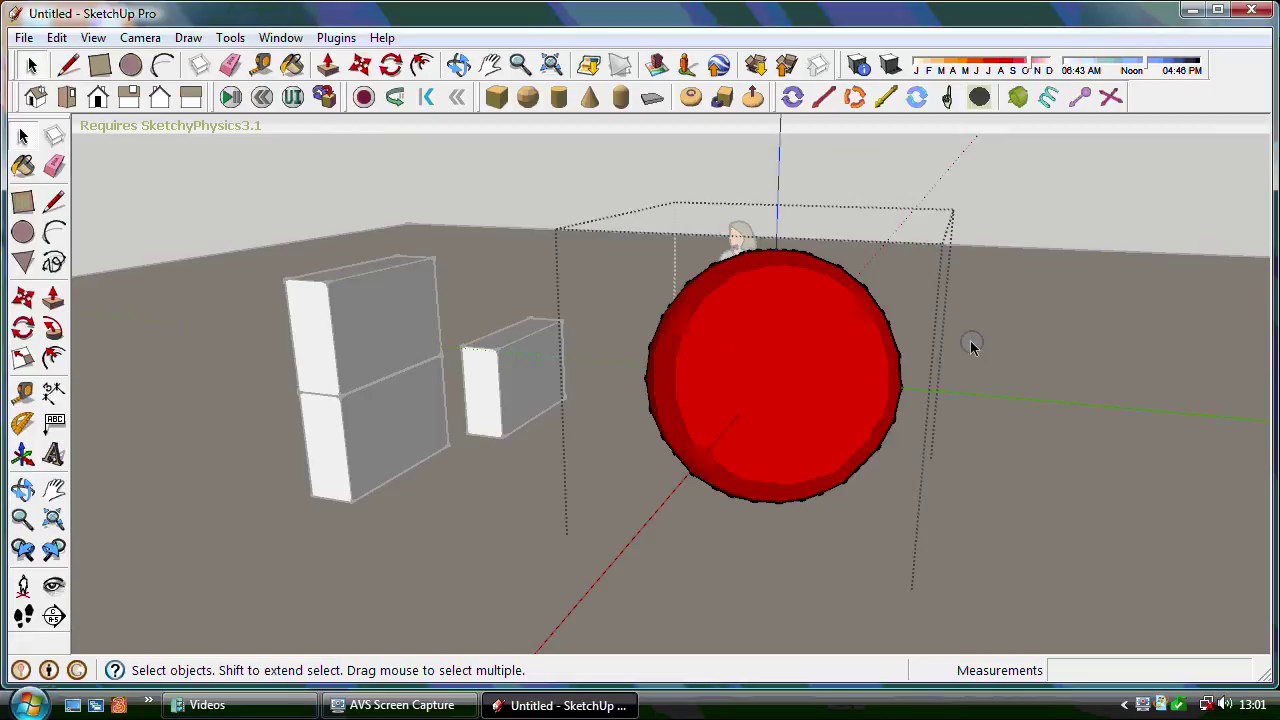
{"action": "left_click", "coordinate": [1052, 212]}
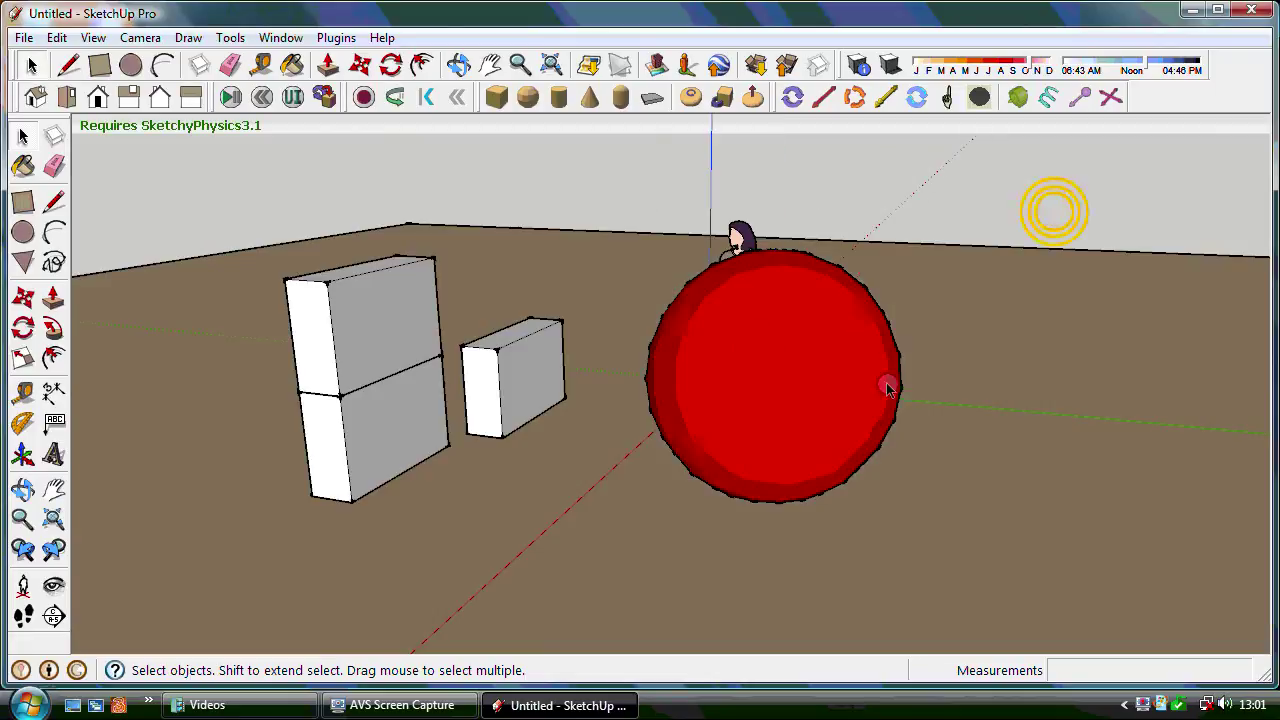
{"action": "left_click", "coordinate": [824, 407]}
{"action": "left_click", "coordinate": [292, 96]}
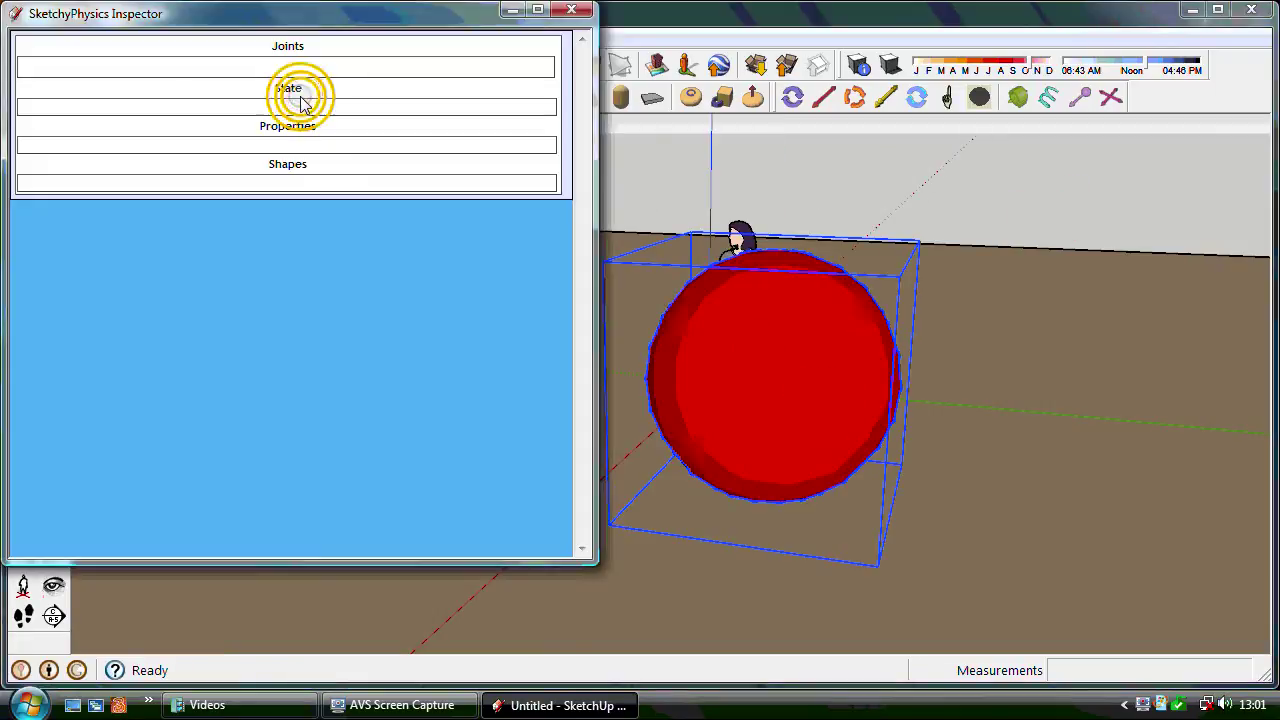
{"action": "left_click", "coordinate": [322, 185]}
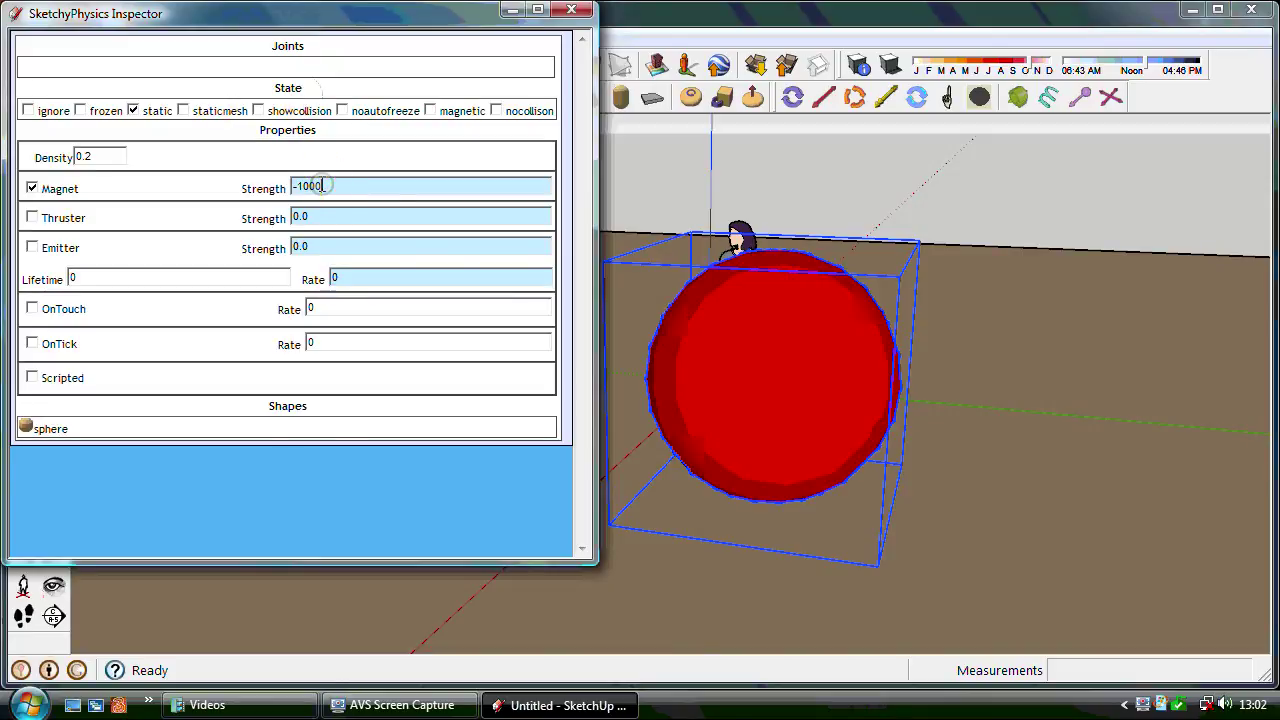
{"action": "type", "text": "0"}
Play the repelling simulation, reset it, and reselect the red sphere
{"action": "left_click", "coordinate": [568, 12]}
{"action": "left_click", "coordinate": [230, 97]}
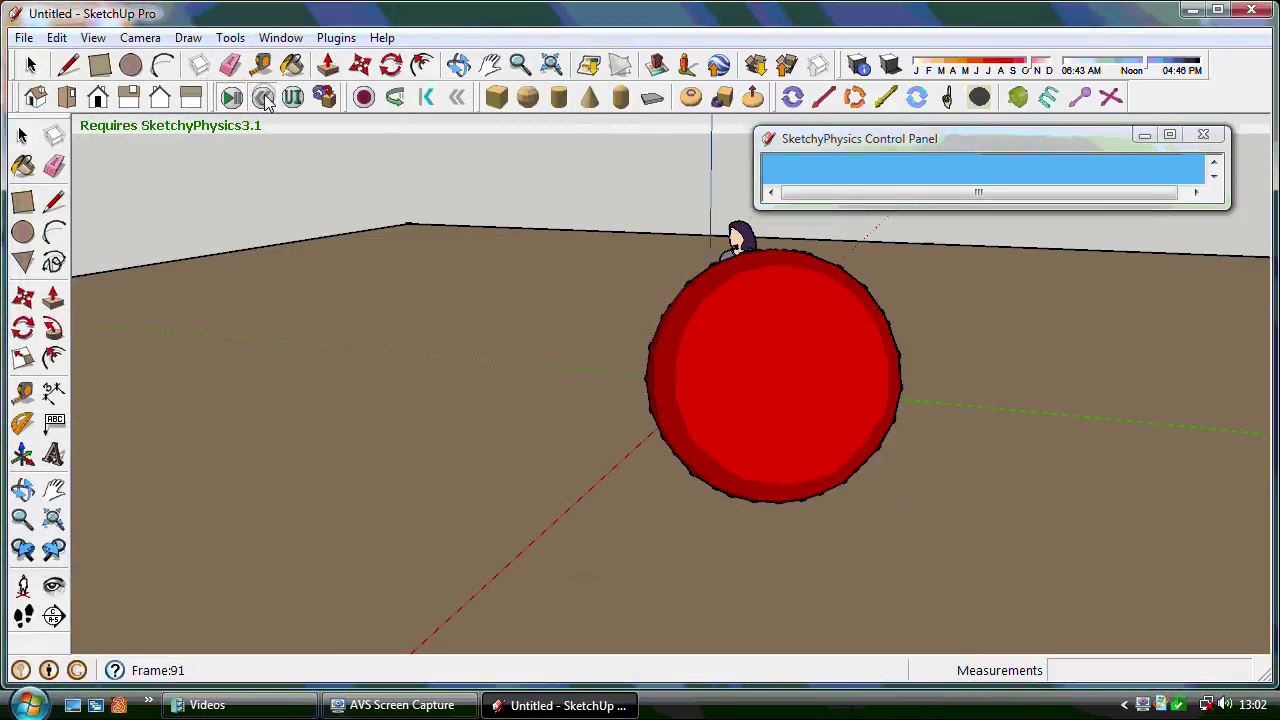
{"action": "left_click", "coordinate": [263, 98]}
{"action": "left_click", "coordinate": [767, 374]}
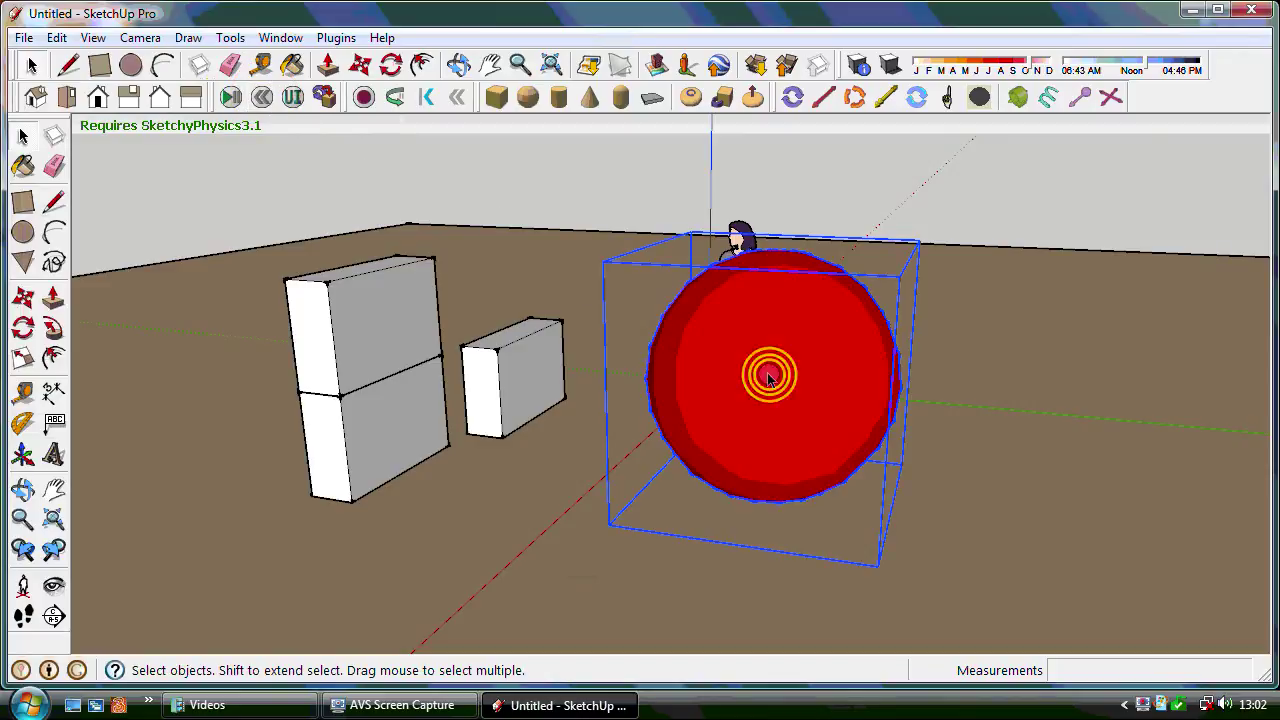
Change the sphere's magnet strength to 10000 and play the simulation to pull the boxes in
{"action": "left_click", "coordinate": [292, 96]}
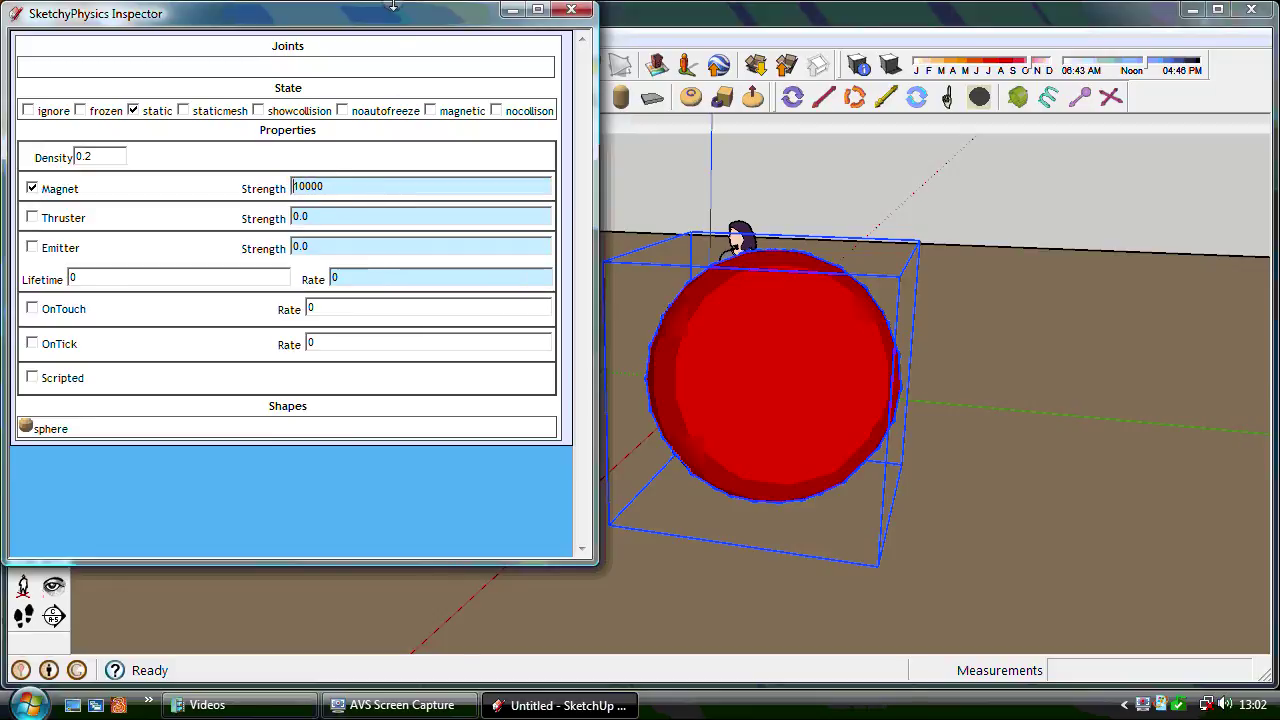
{"action": "left_click", "coordinate": [571, 10]}
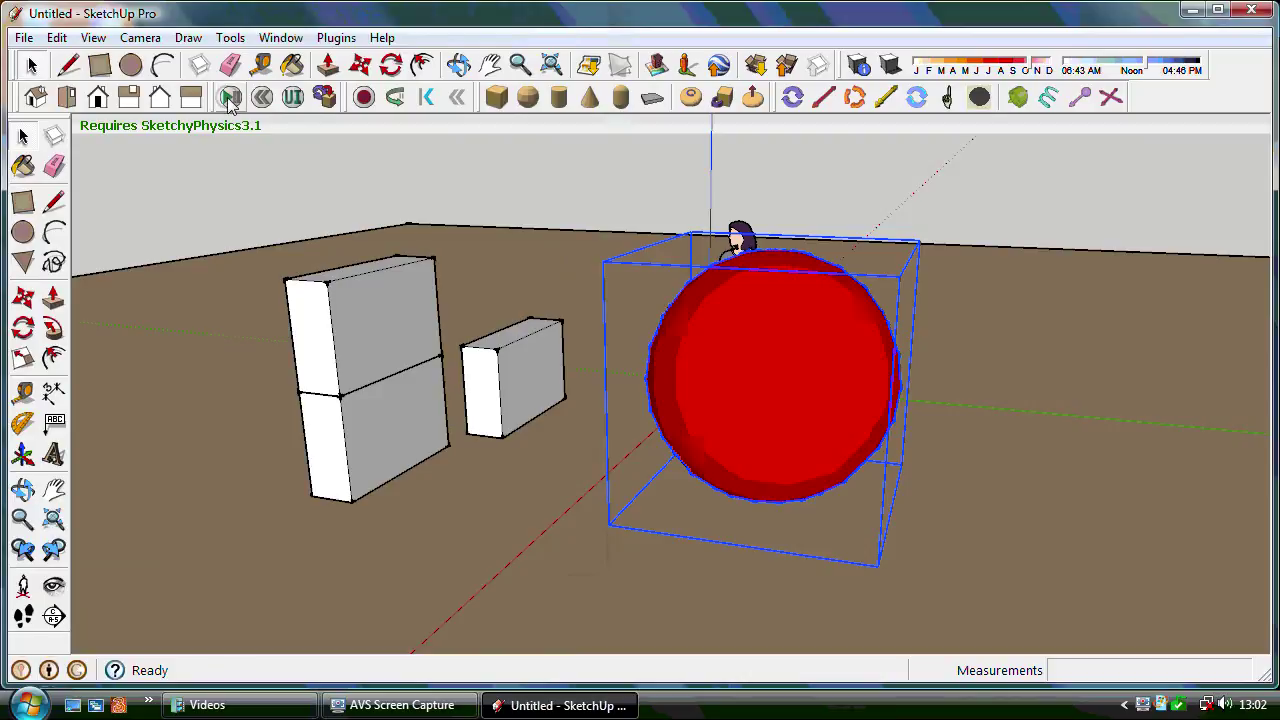
{"action": "left_click", "coordinate": [228, 98]}
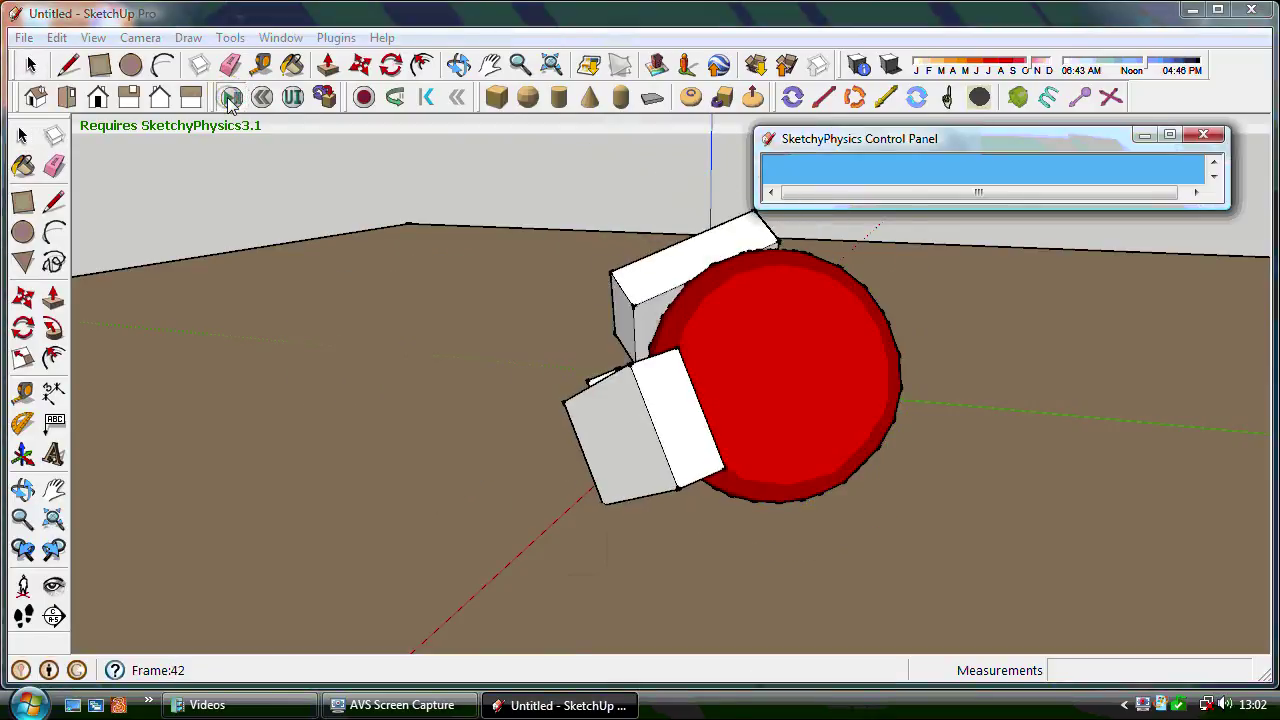